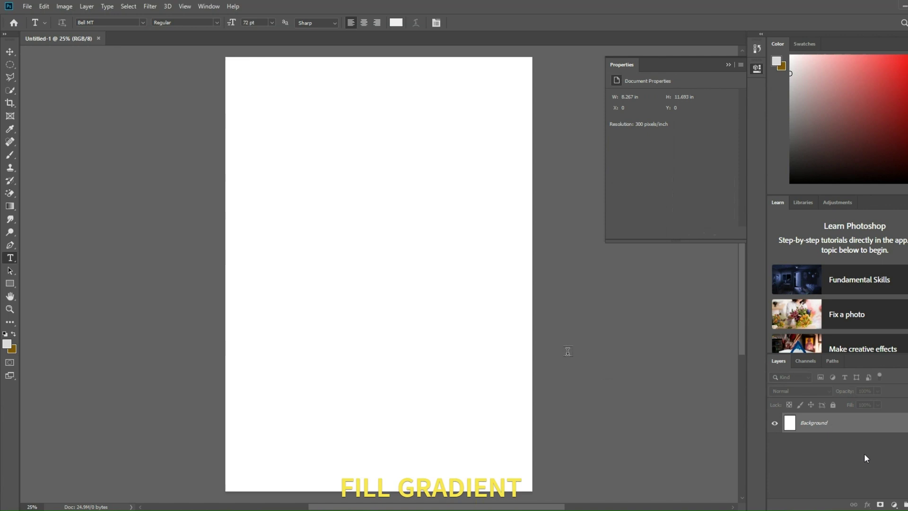
Add a Gradient Fill layer above the background using the Black, White gradient preset.
left_click(894, 504)
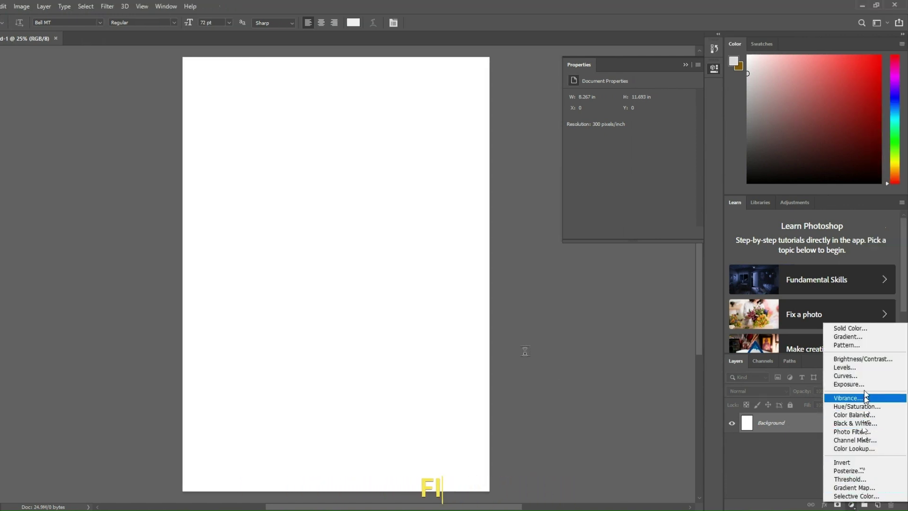
left_click(862, 337)
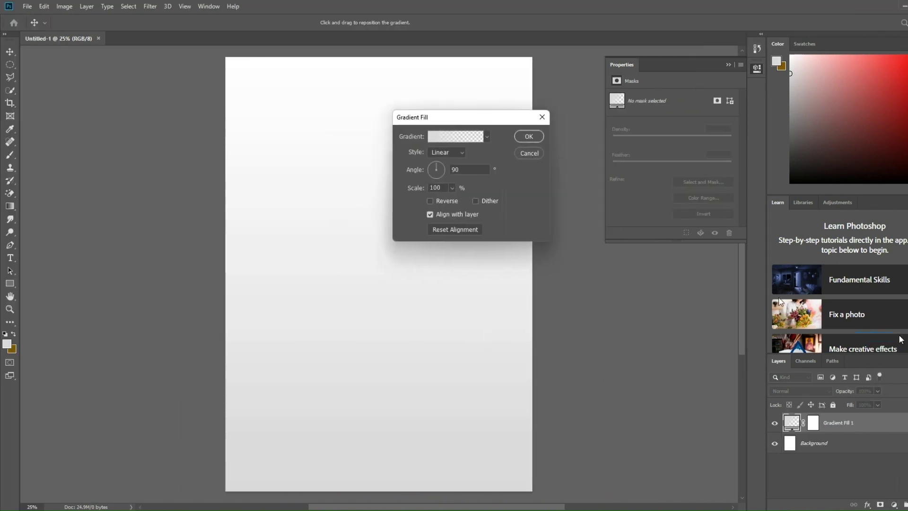
left_click(452, 136)
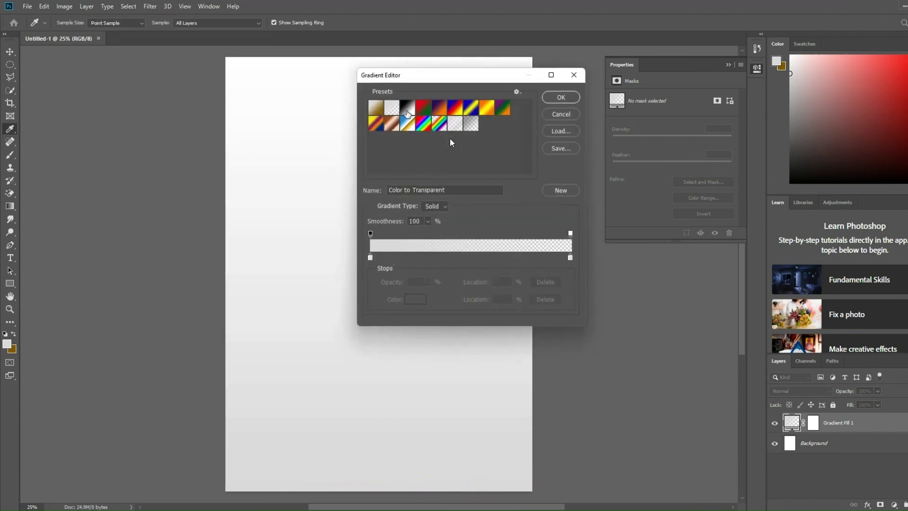
left_click(405, 112)
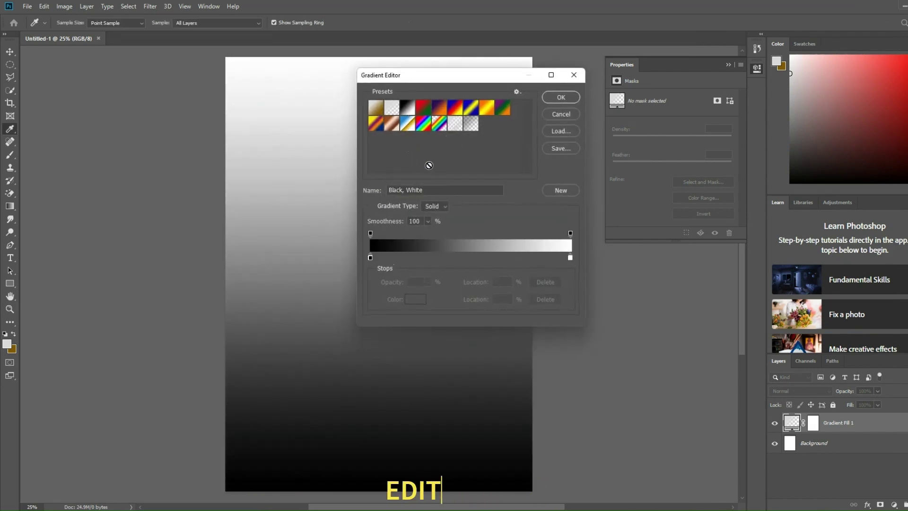
Recolor the gradient's white stop to dark gray 2b2b2b and place it at 100% location.
left_click(570, 259)
left_click(415, 299)
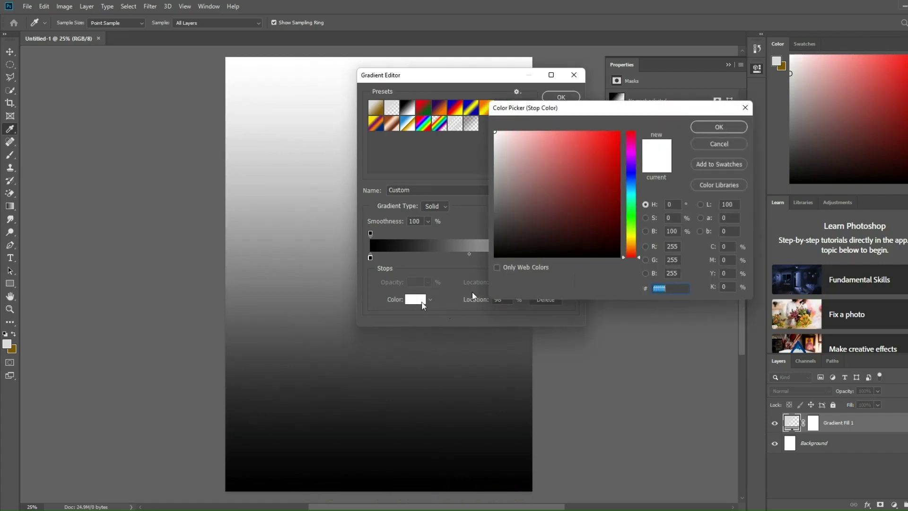
left_click_drag(524, 238, 480, 237)
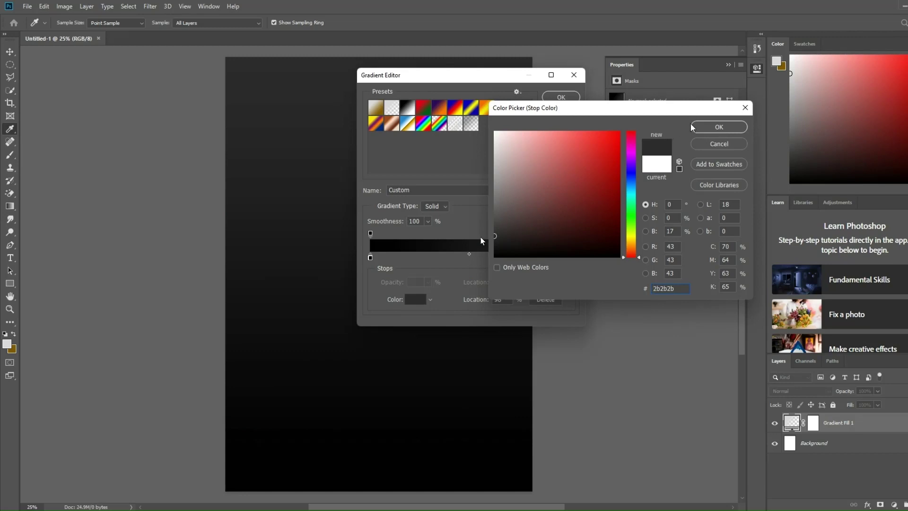
left_click(703, 127)
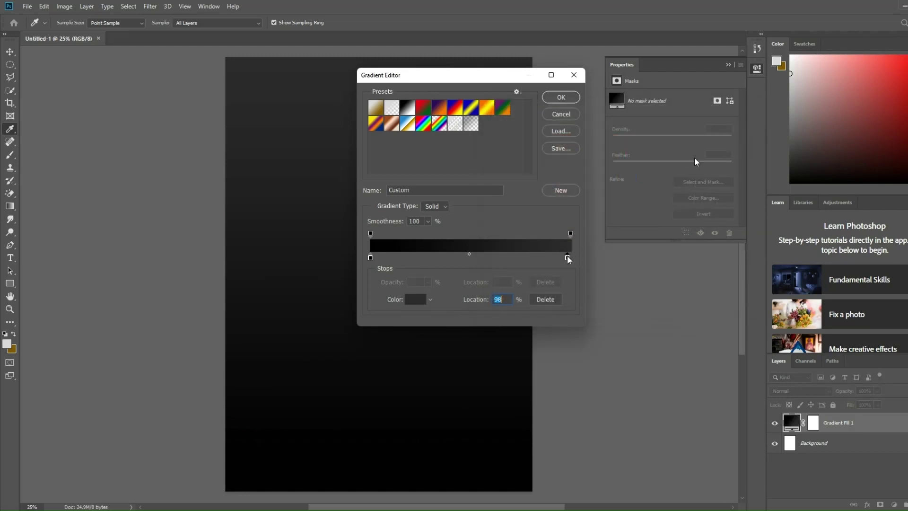
left_click_drag(568, 259, 572, 258)
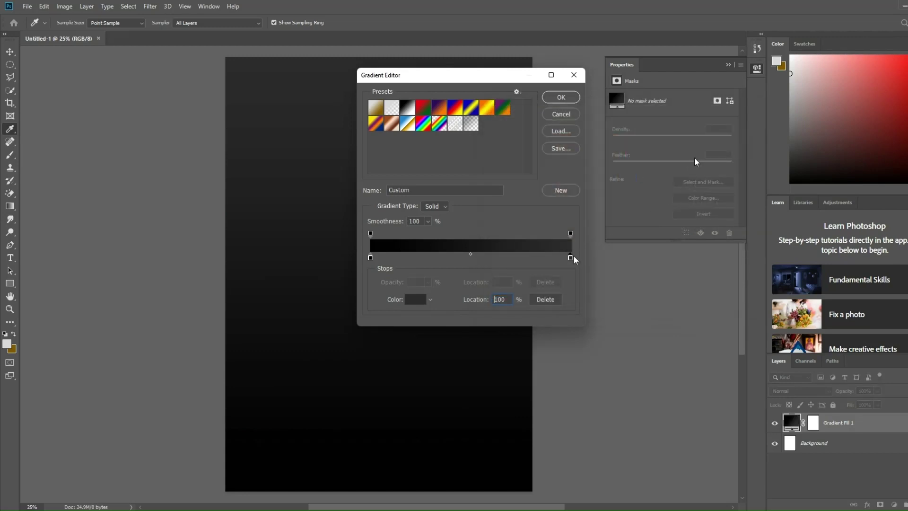
left_click(560, 97)
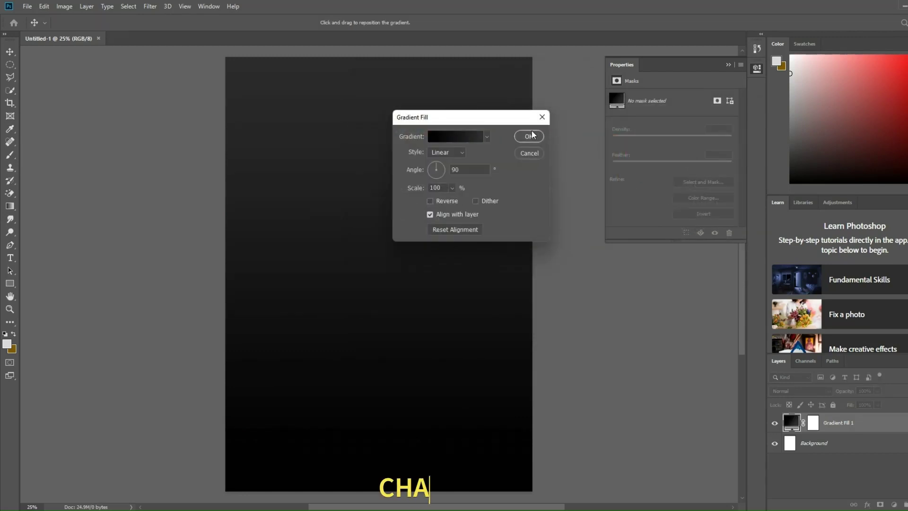
Make the gradient fill Radial with Reverse and Dither enabled, and set its scale to 74%.
left_click(459, 153)
left_click(458, 169)
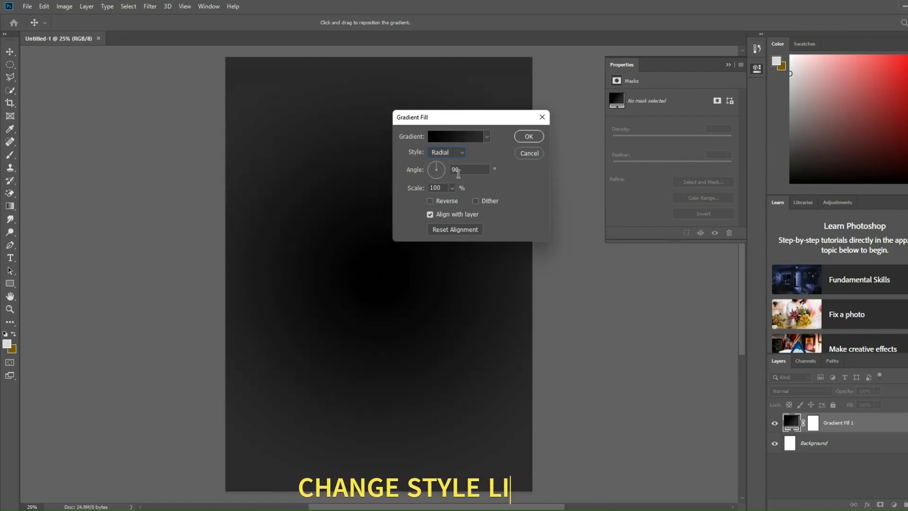
left_click(438, 201)
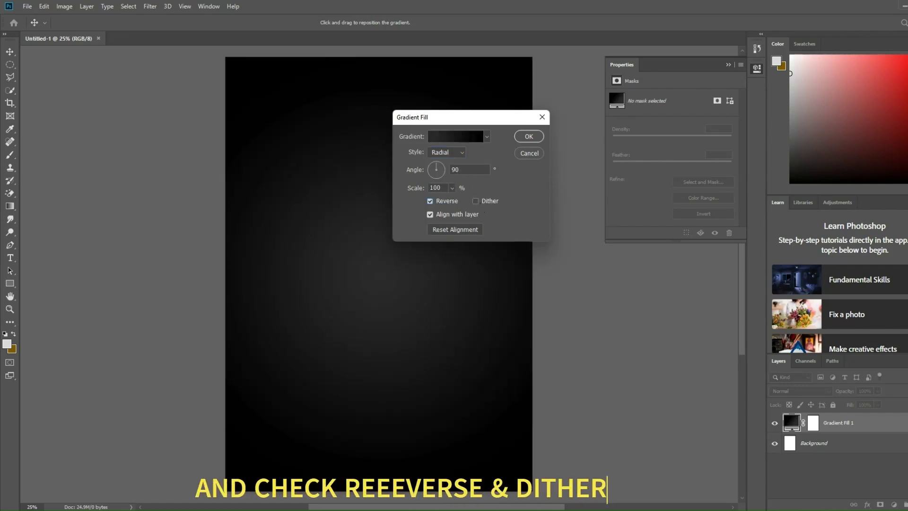
left_click(482, 208)
scroll(451, 188, "down", 20)
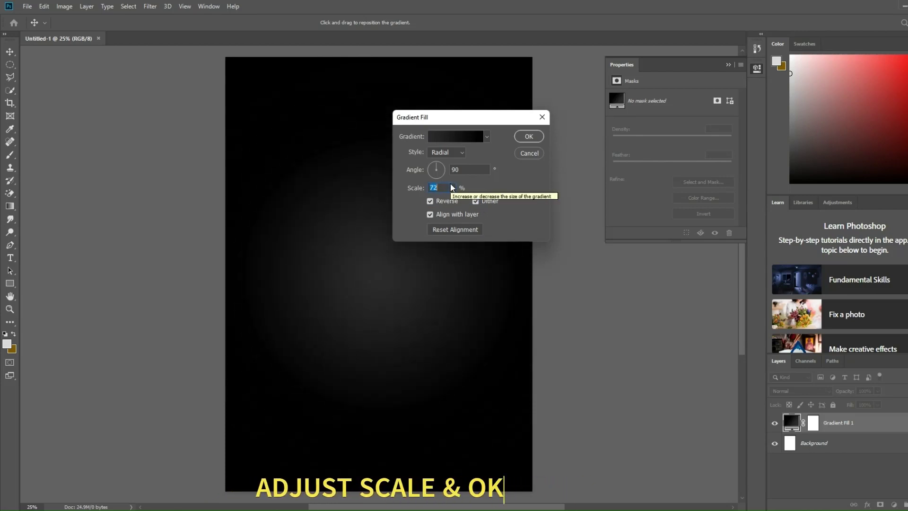
scroll(452, 188, "up", 2)
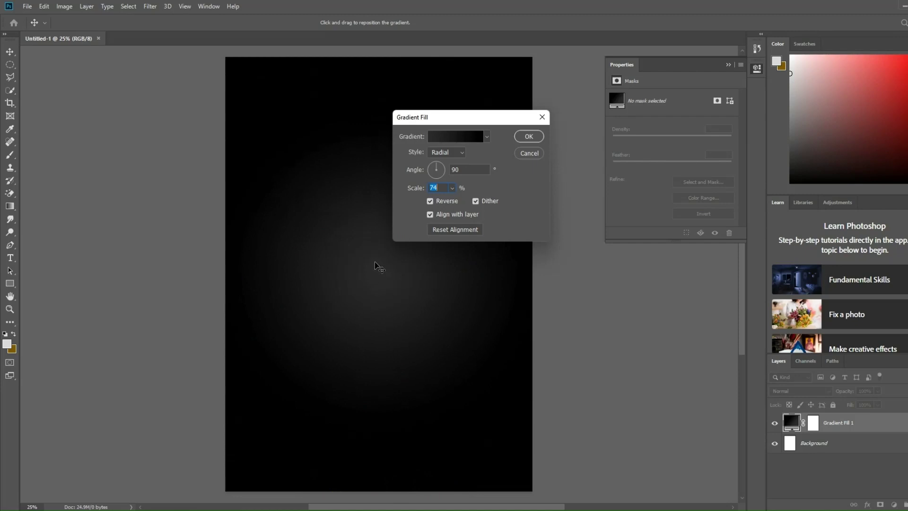
left_click(525, 134)
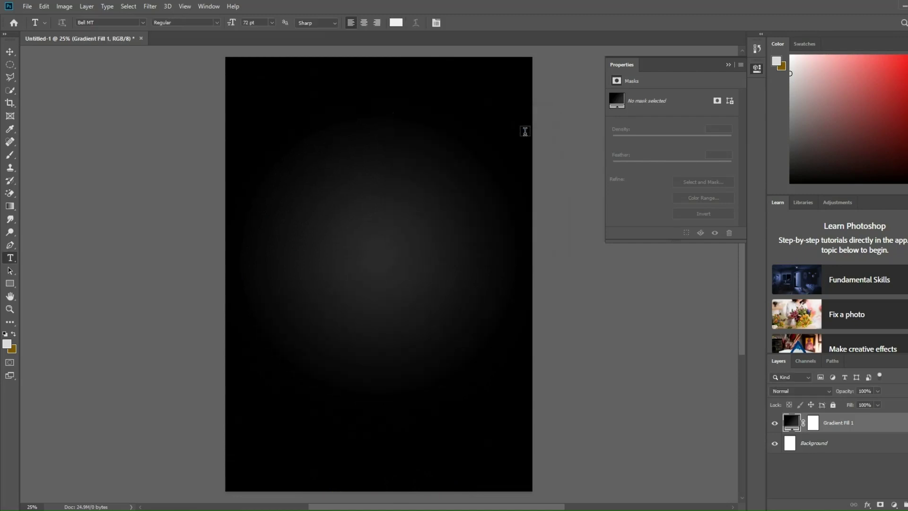
Add a text layer reading R in NewsGoth Lt BT, left of center in the upper half of the page.
left_click(728, 65)
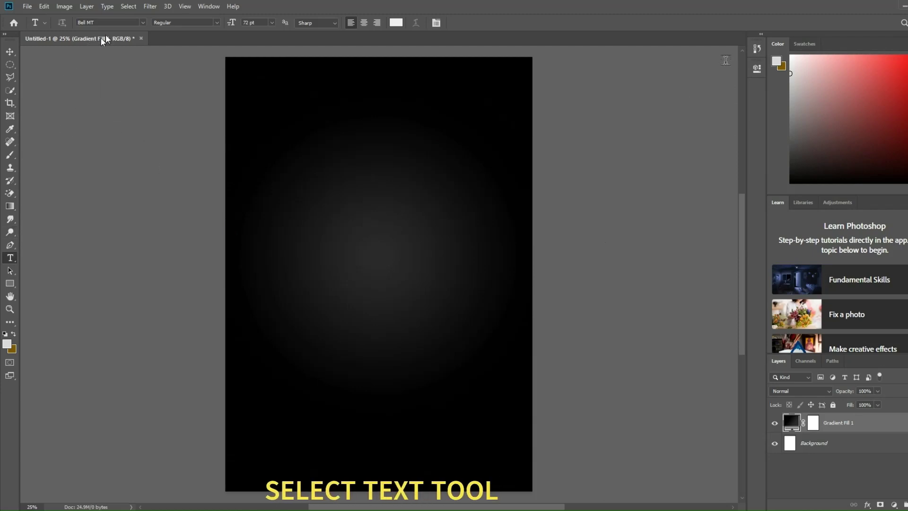
left_click(142, 23)
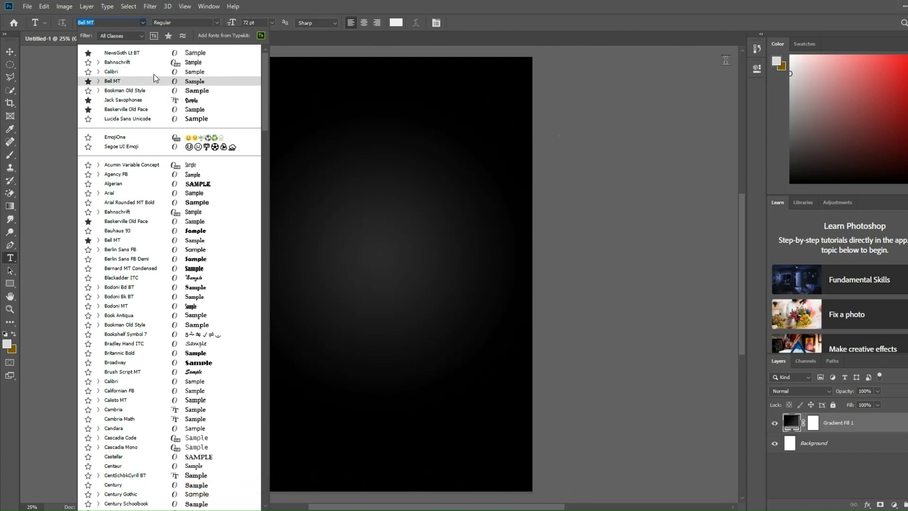
left_click(157, 54)
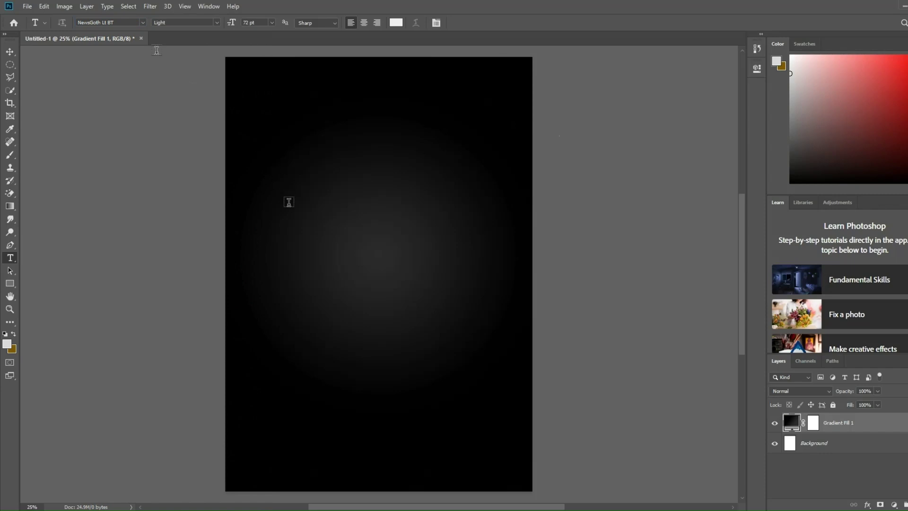
left_click(285, 227)
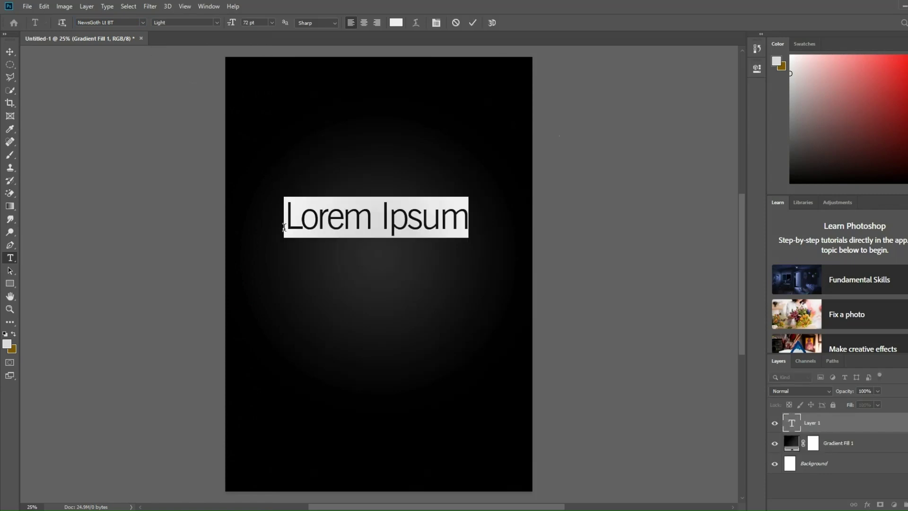
type("R")
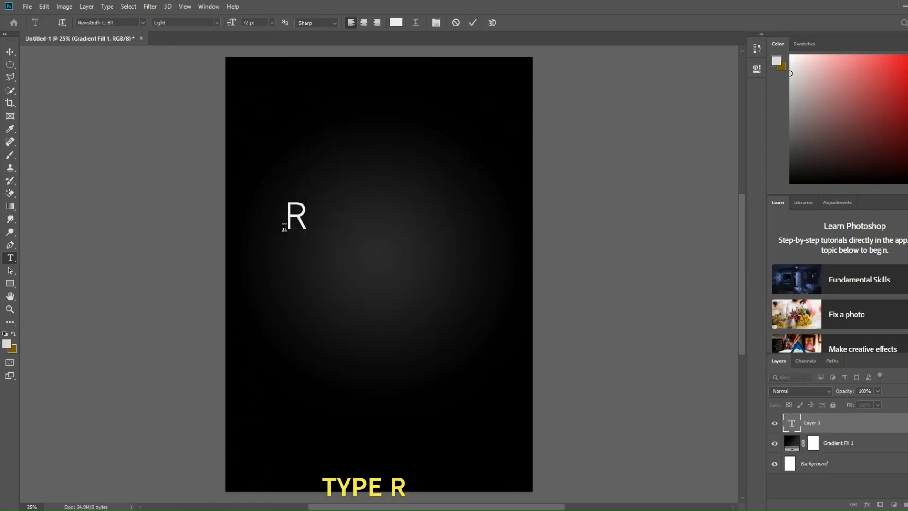
Enlarge the letter R to about 372 pt and position it in the left half of the glow.
key("ctrl")
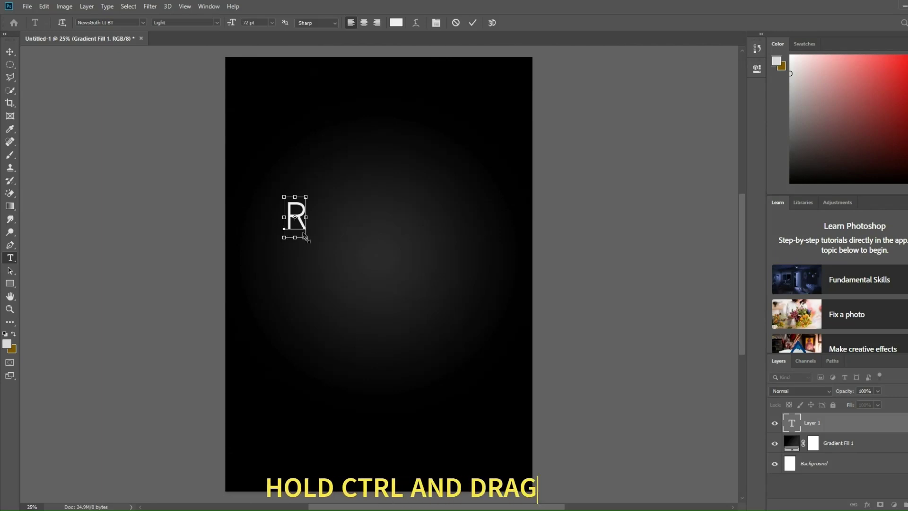
left_click_drag(306, 240, 433, 397)
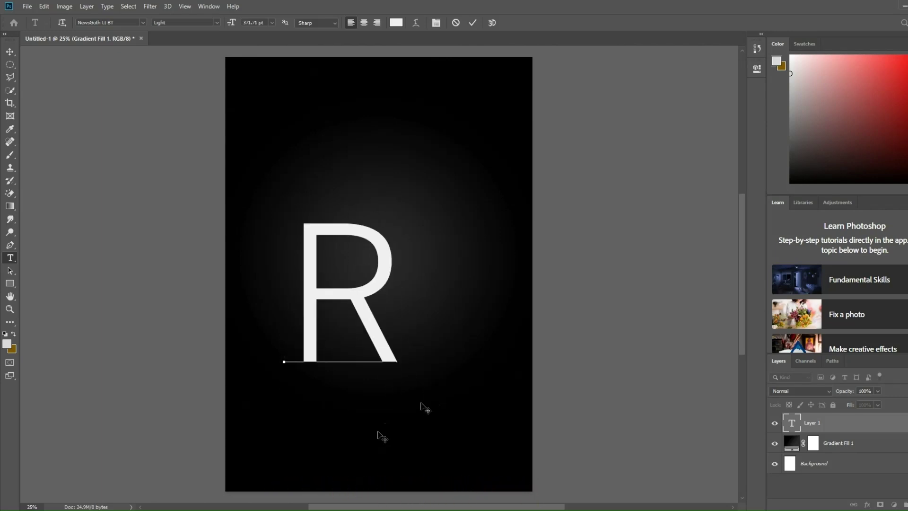
left_click_drag(381, 408, 351, 391)
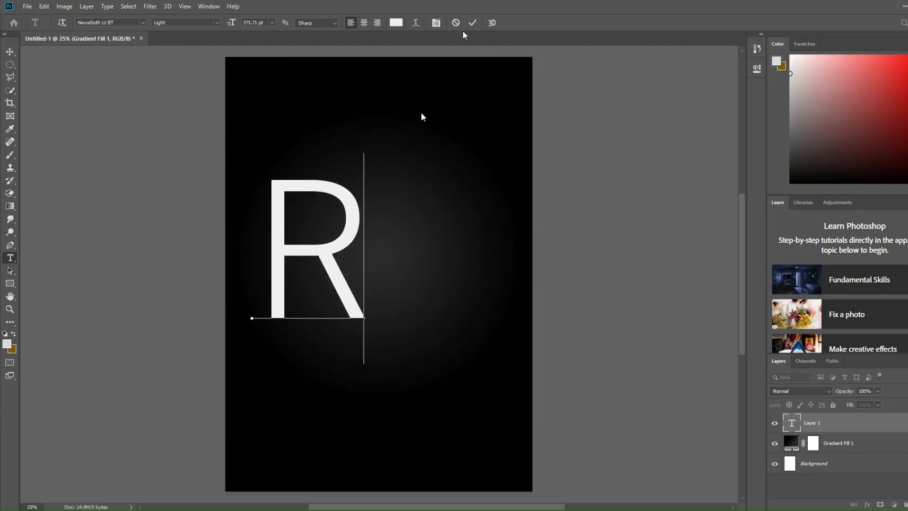
left_click(472, 21)
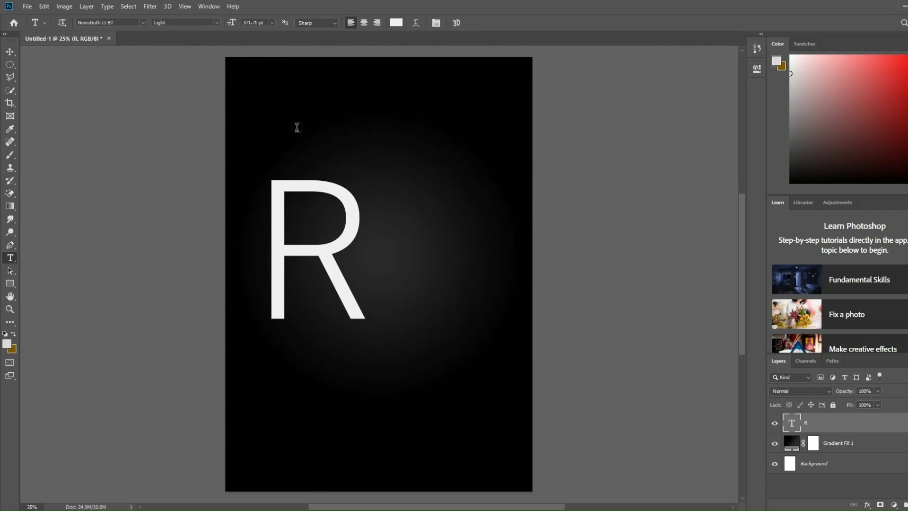
Keep the R in NewsGoth Lt BT and add a separate text layer reading D below it.
left_click(141, 22)
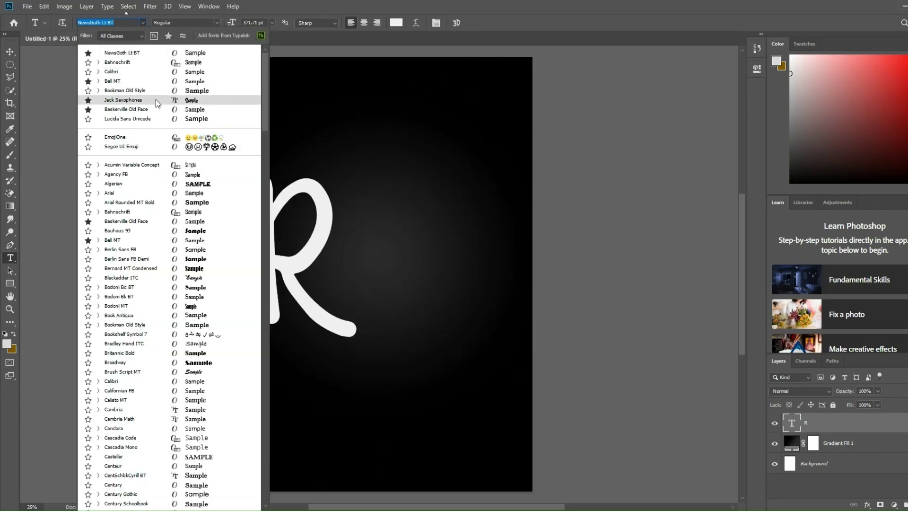
left_click(160, 54)
left_click(297, 385)
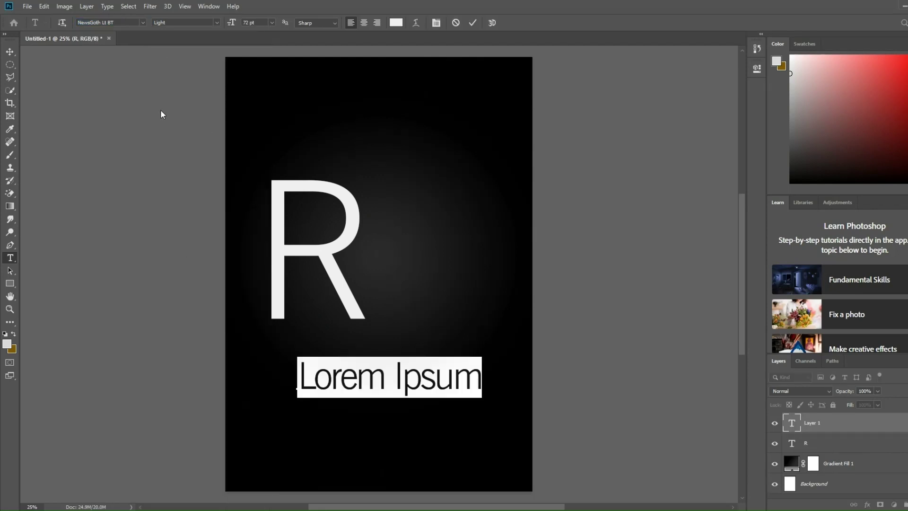
key("BackSpace")
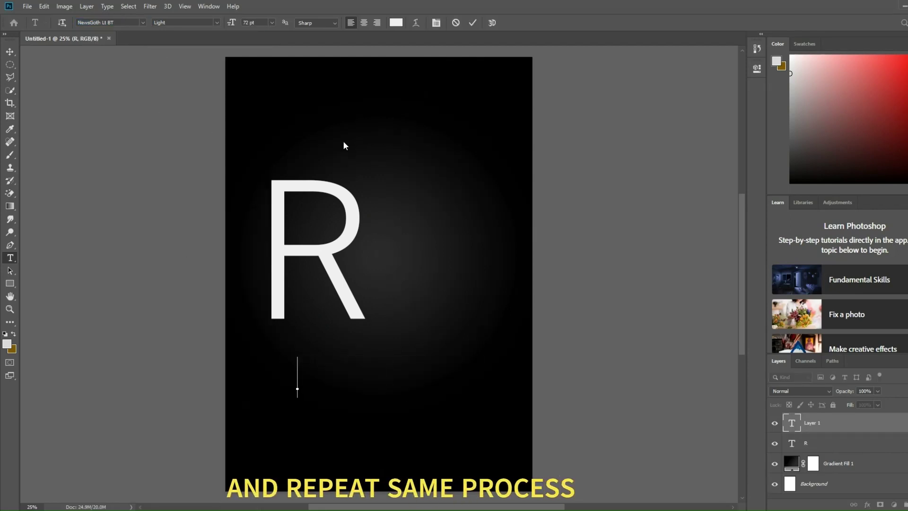
type("D")
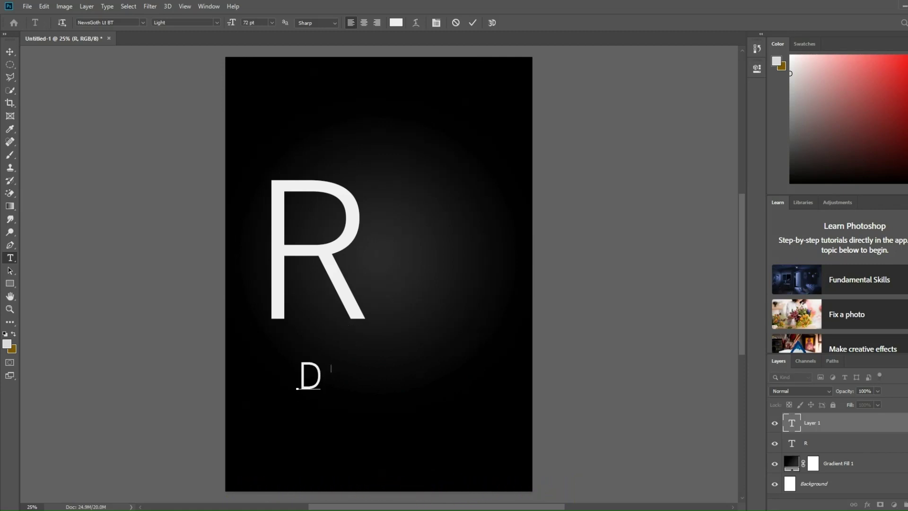
Change the letter D's font to Bookman Old Style.
mouse_move(329, 384)
left_mouse_down()
mouse_move(341, 390)
mouse_move(314, 388)
left_mouse_up()
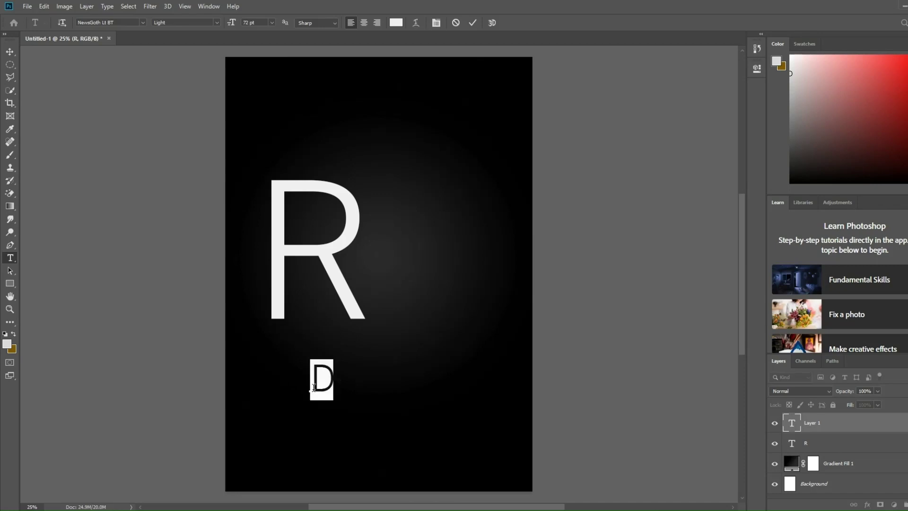
left_click(142, 23)
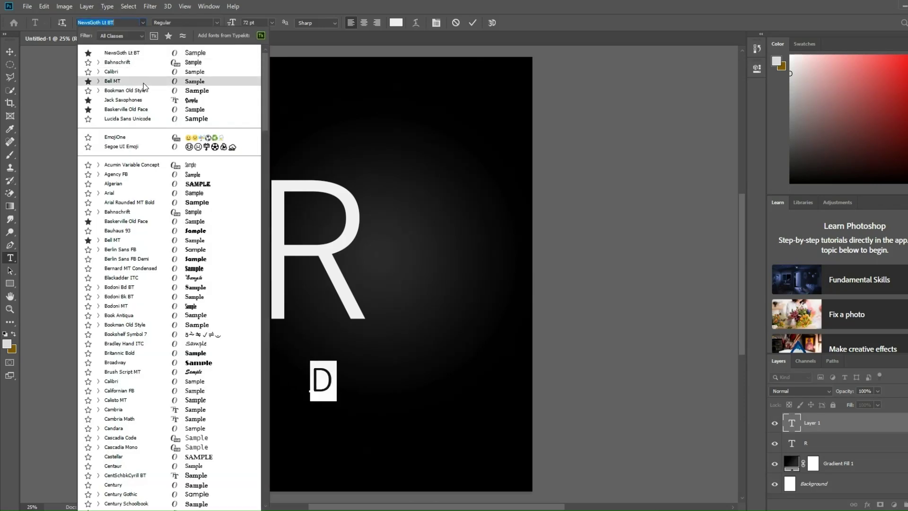
left_click(146, 94)
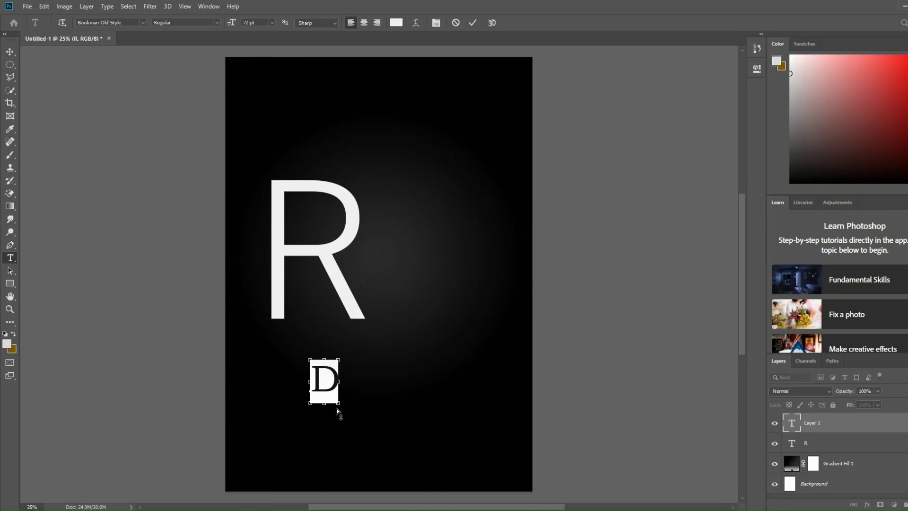
Enlarge the D to about 289 pt and overlap it with the R, aligning their baselines.
left_click_drag(337, 411, 398, 305)
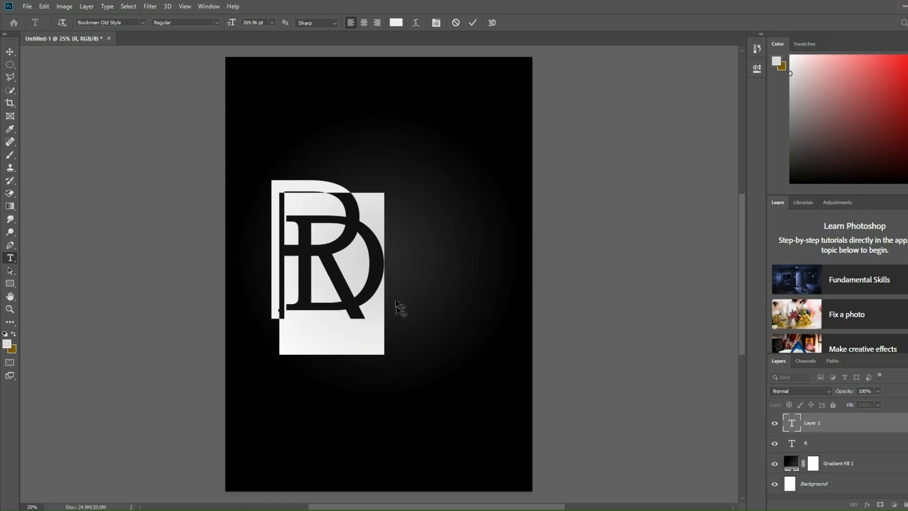
left_click_drag(385, 354, 392, 366)
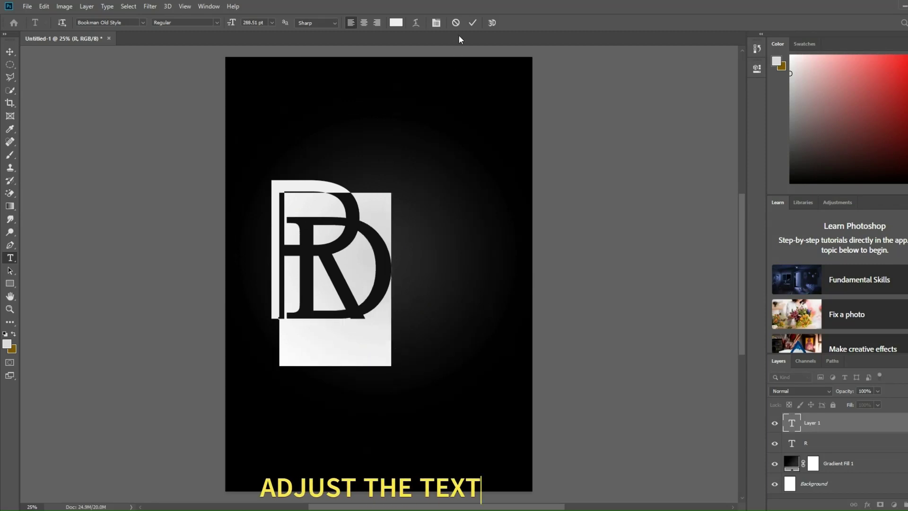
left_click(472, 23)
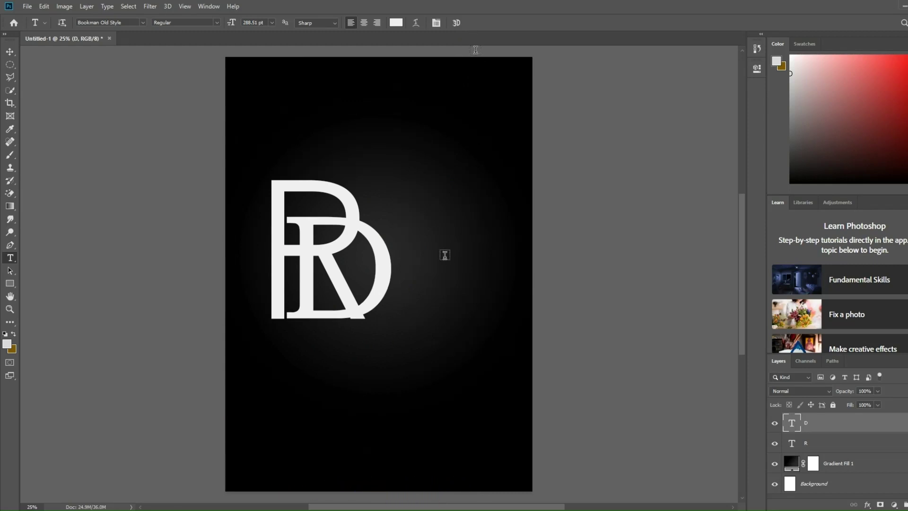
Nudge the D slightly left and down so its serifs meet the R's vertical stem.
key("v")
key("Left")
key("Left")
key("Left")
key("Down")
key("Down")
key("Down")
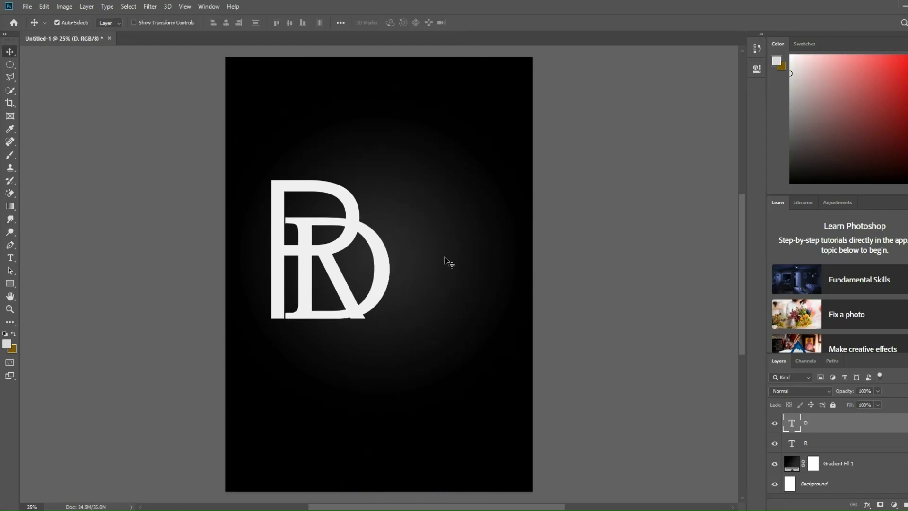
key("Down")
key("Down")
key("Down")
Fine-tune the D's scale and position with Free Transform so its serifs sit just beside the R's vertical stem.
key("ctrl+t")
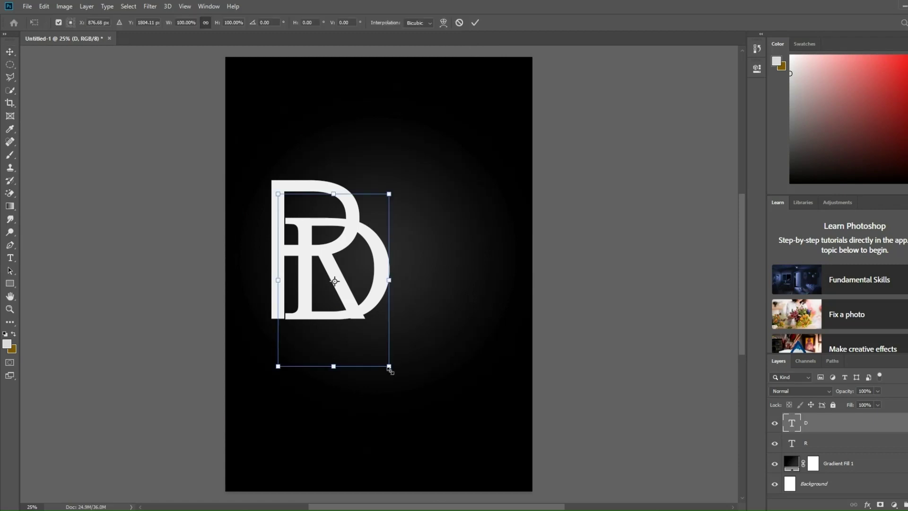
left_click_drag(388, 366, 368, 344)
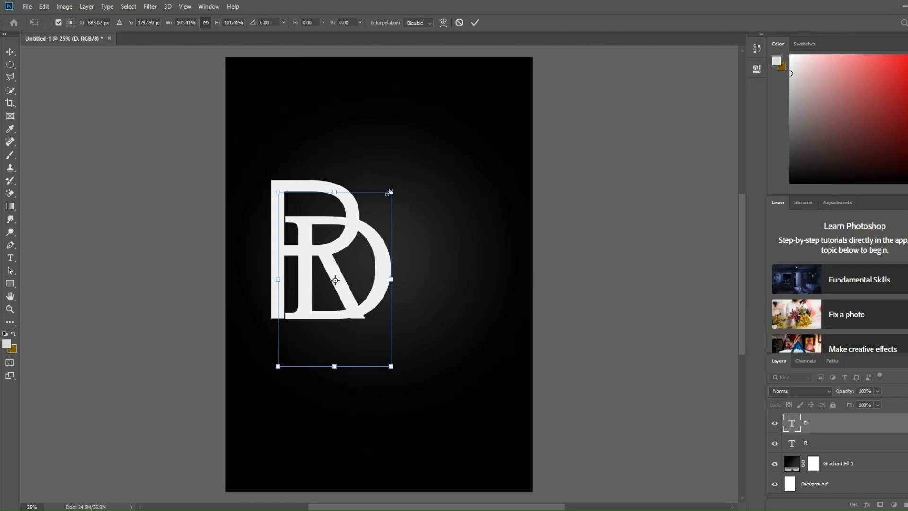
left_click_drag(388, 193, 387, 194)
left_click_drag(369, 239, 369, 237)
left_click(474, 23)
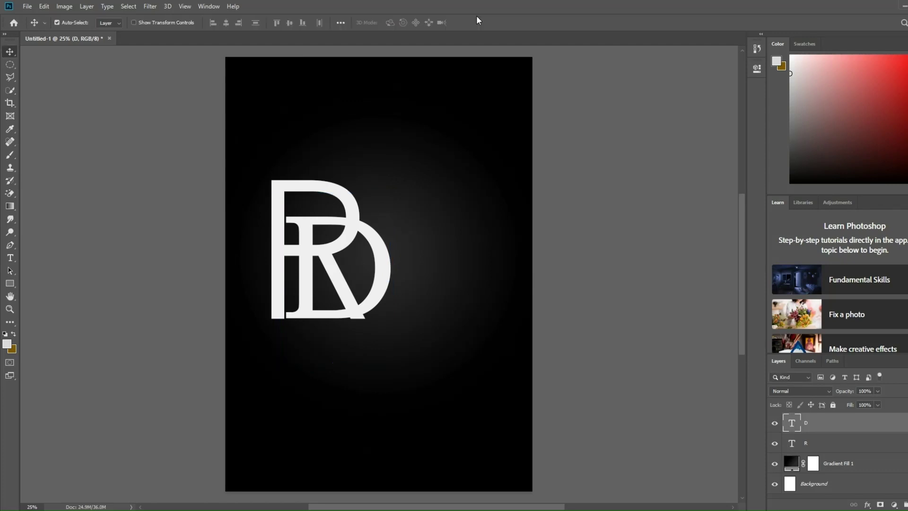
Change the D's text color to bright blue, 1f60f5.
left_click(756, 69)
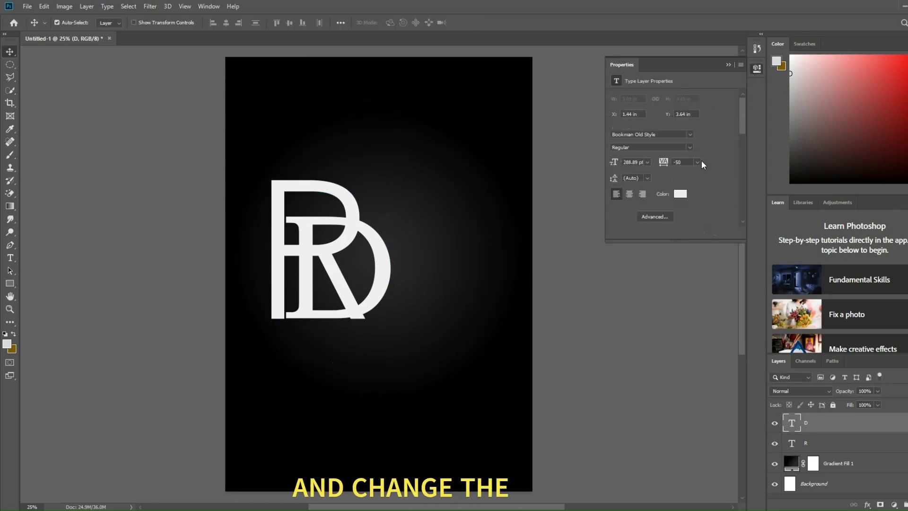
left_click(683, 193)
left_click(620, 132)
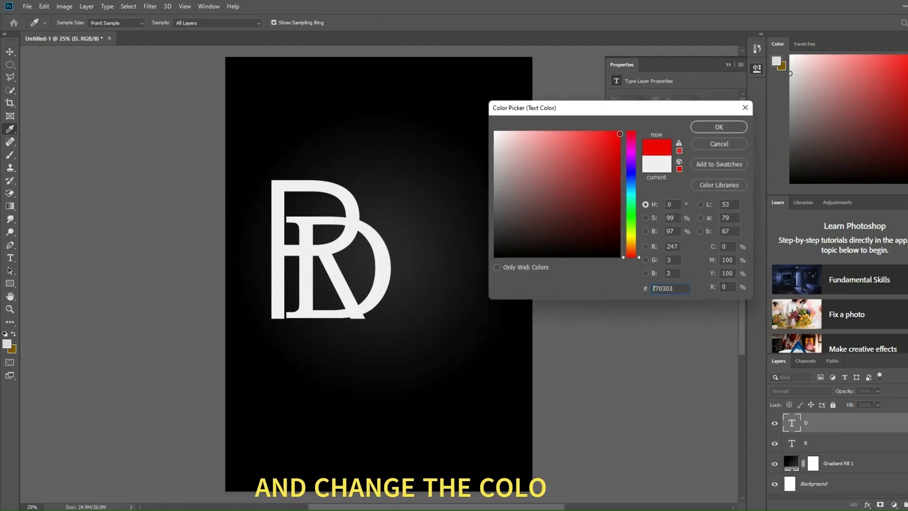
left_click_drag(632, 168, 633, 183)
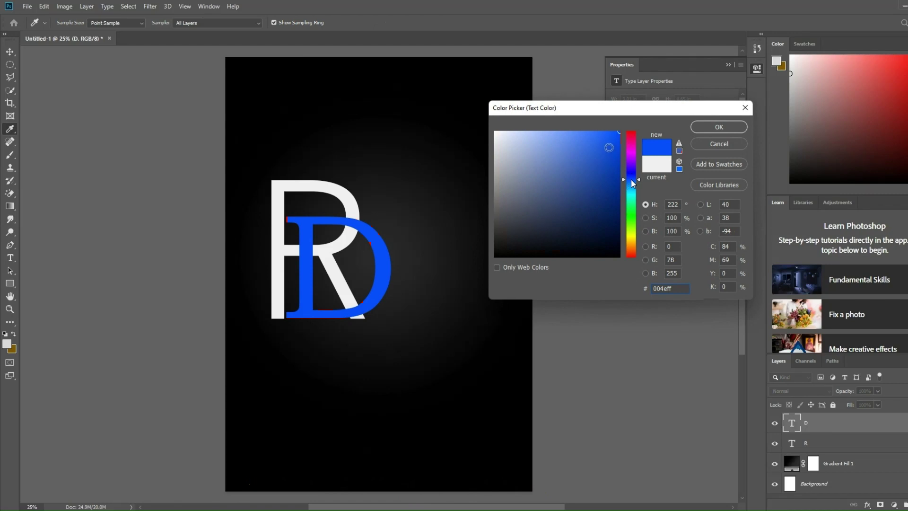
left_click(608, 142)
left_click(605, 136)
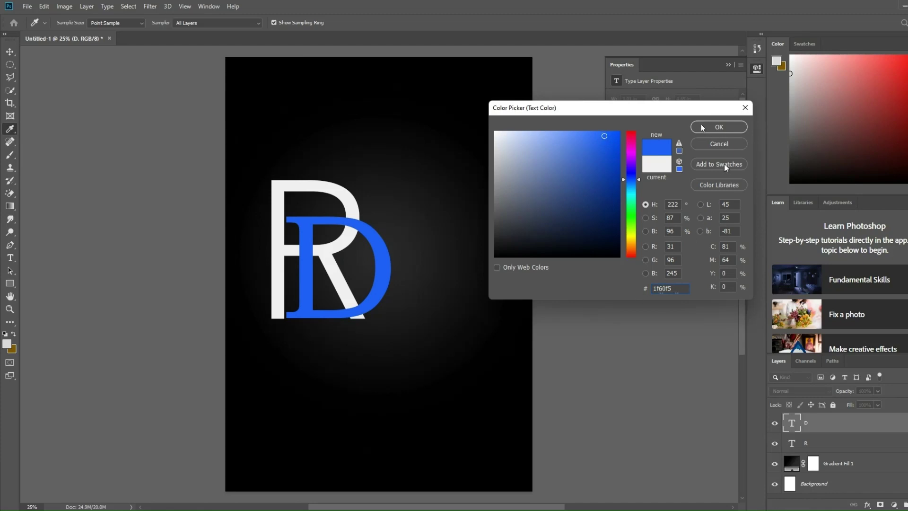
left_click(716, 131)
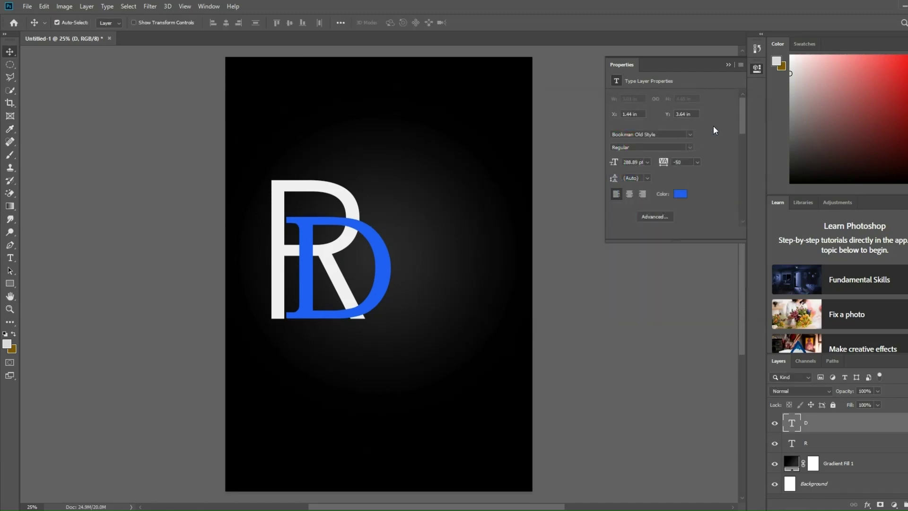
left_click(729, 65)
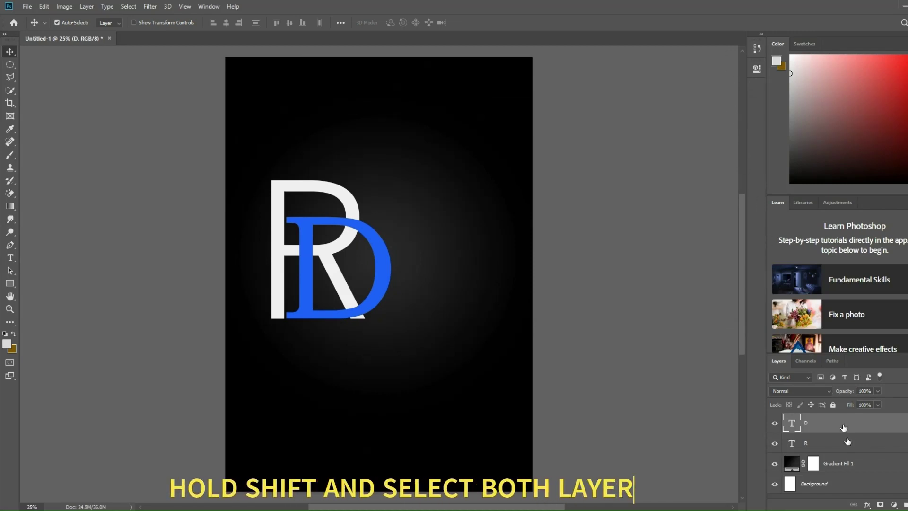
Rasterize both the D and R type layers together.
left_click(848, 442, "shift")
right_click(847, 441)
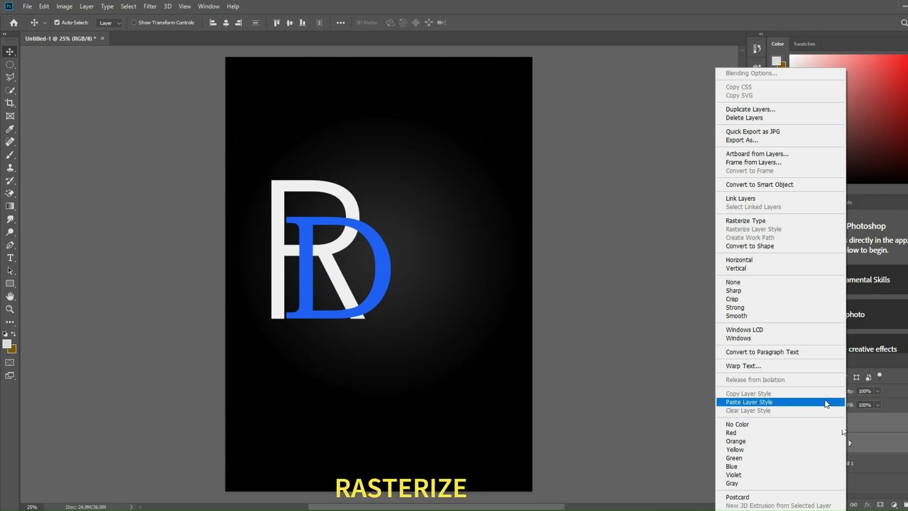
left_click(756, 221)
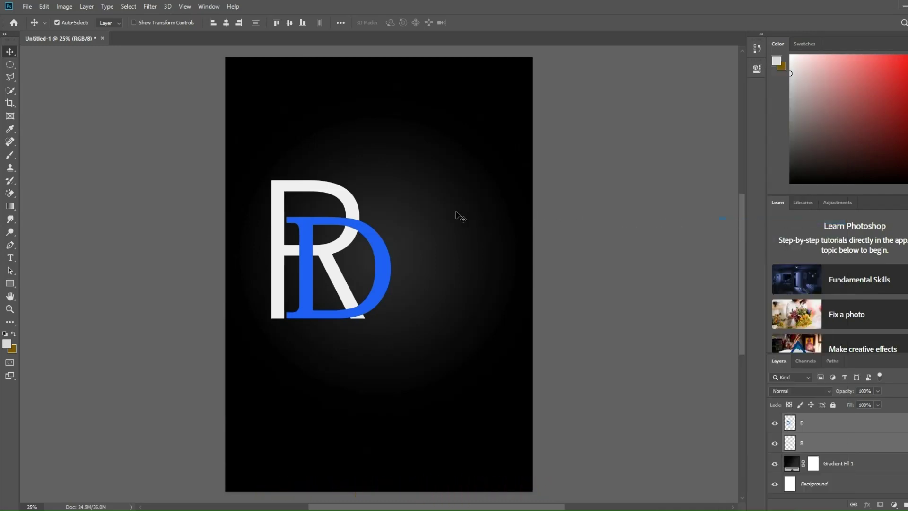
On the D layer, make a rectangular Polygonal Lasso selection where the D's stem crosses the R's horizontal bar.
key("ctrl+plus")
key("ctrl+plus")
key("ctrl+plus")
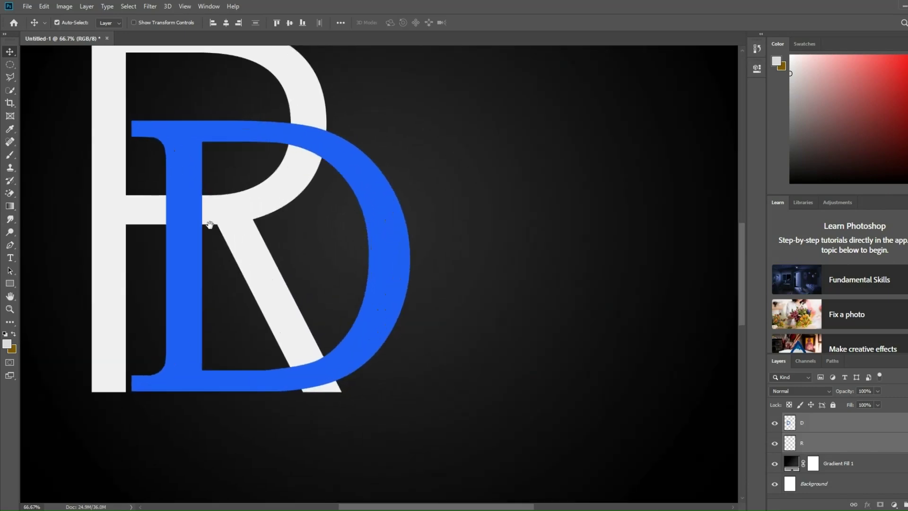
left_click_drag(210, 224, 260, 227)
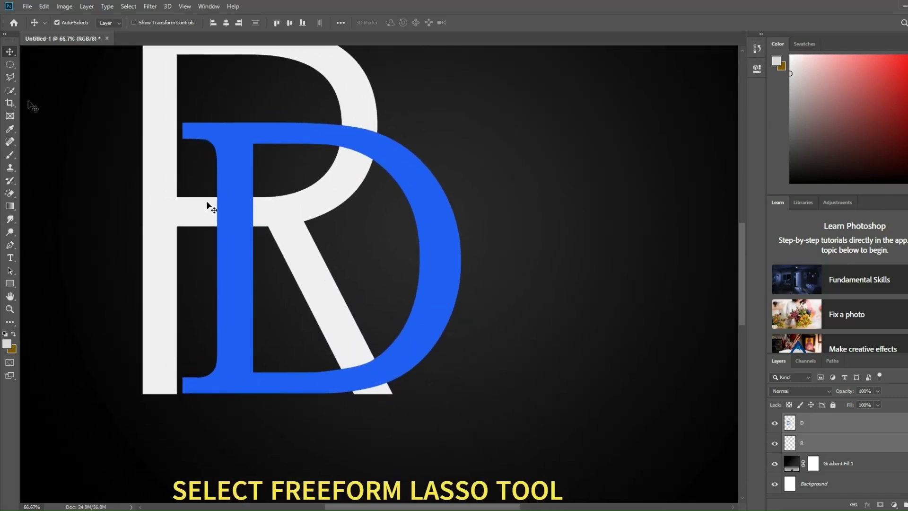
left_click(10, 77)
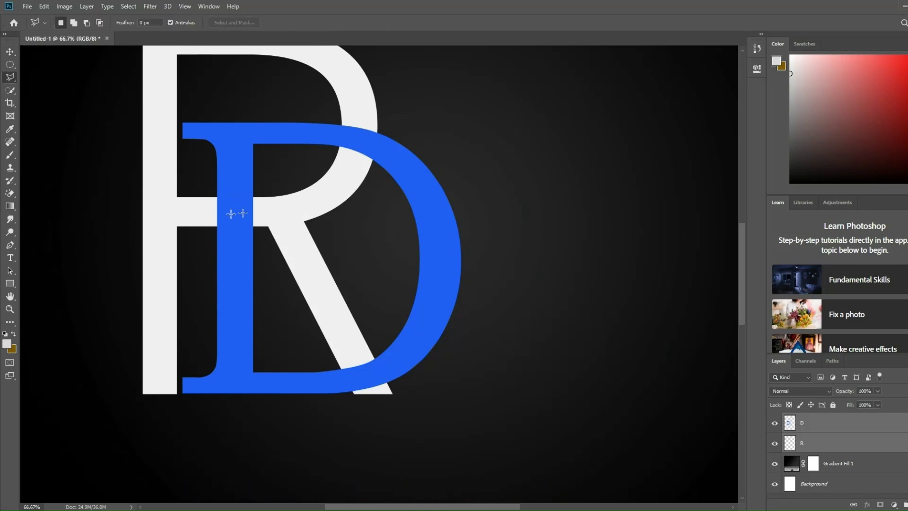
key("ctrl+plus")
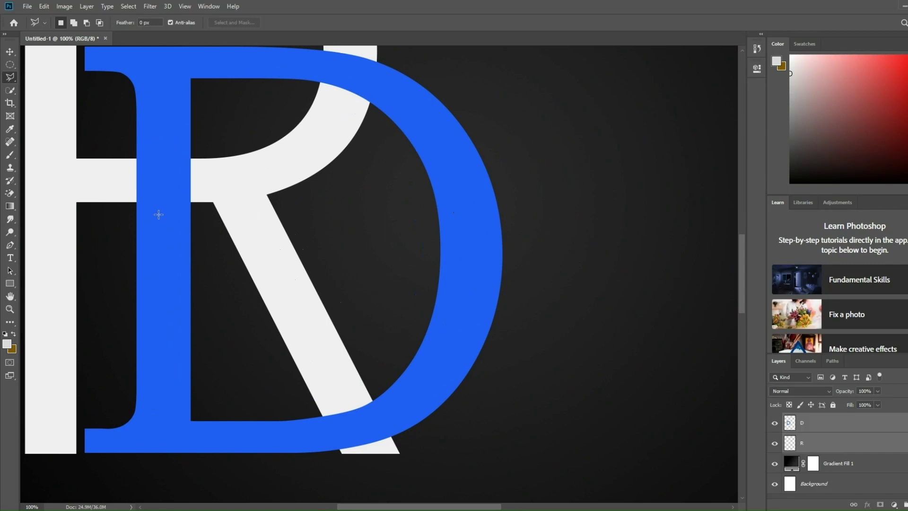
left_click_drag(158, 214, 211, 227)
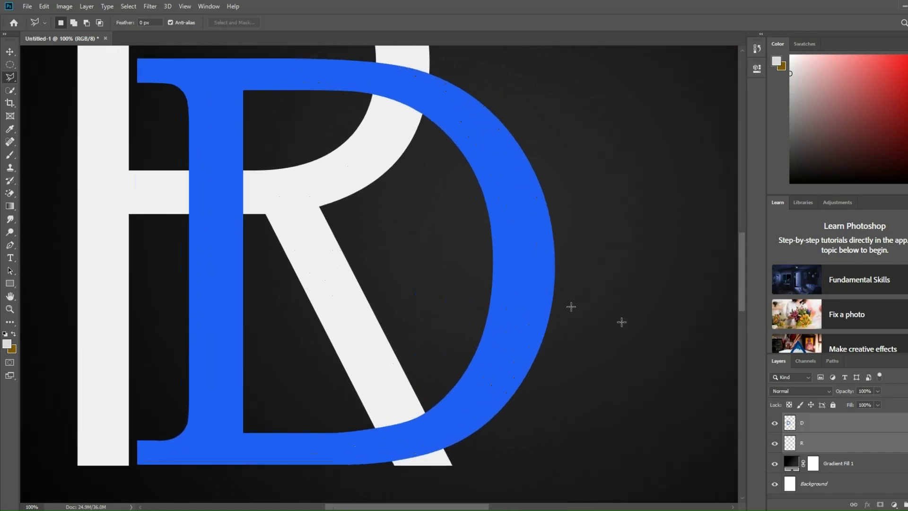
left_click(808, 421)
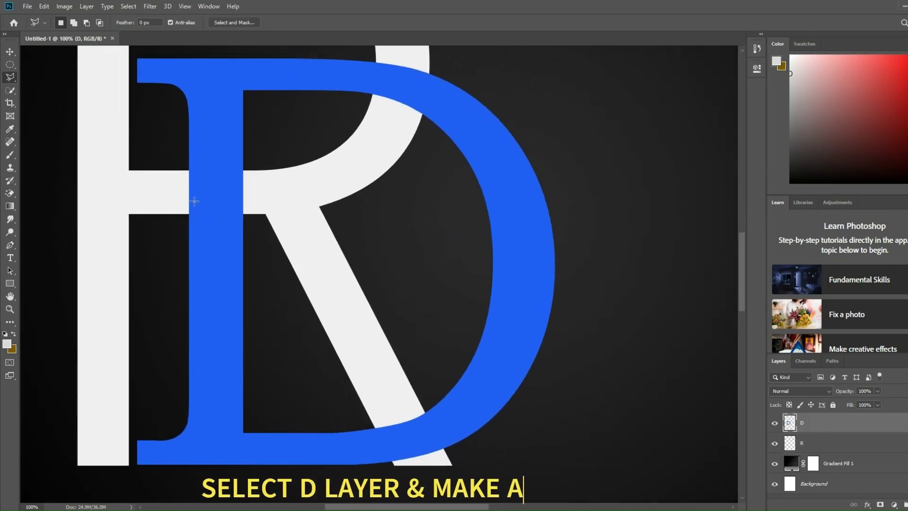
key("Caps_Lock")
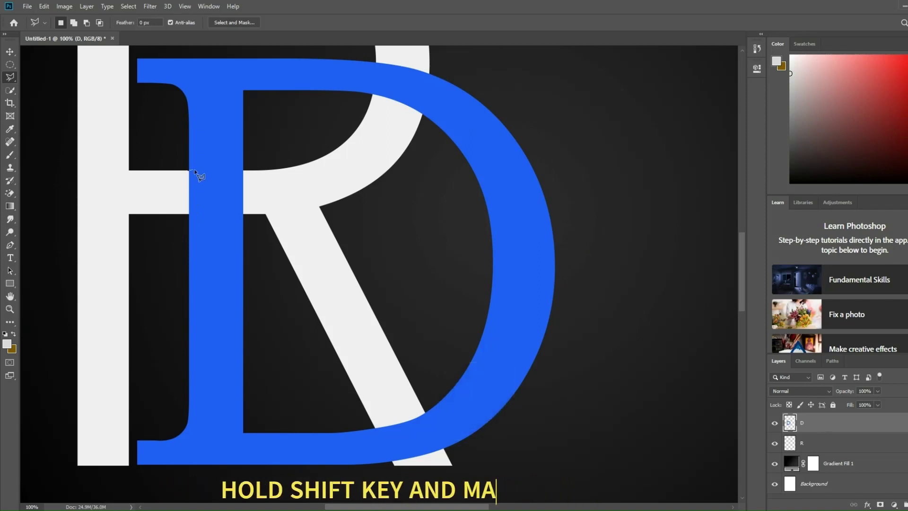
left_click(188, 171)
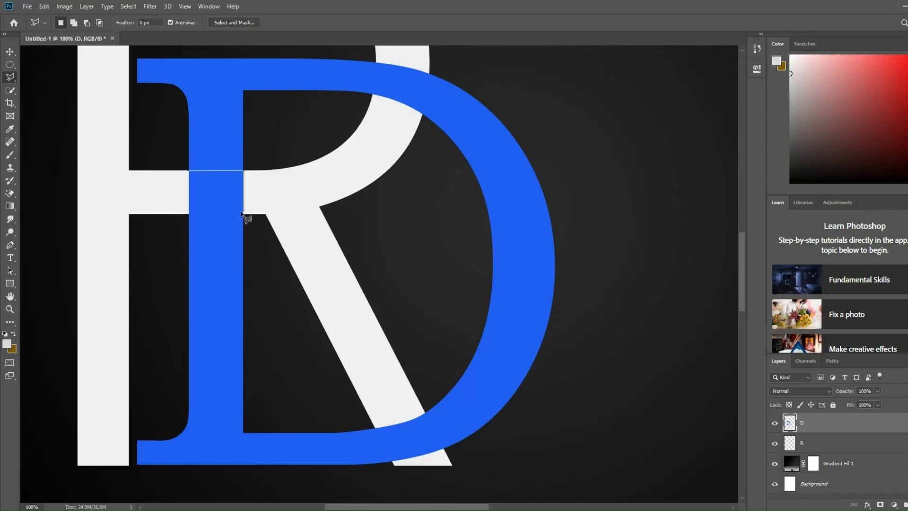
left_click(185, 213)
left_click(189, 172)
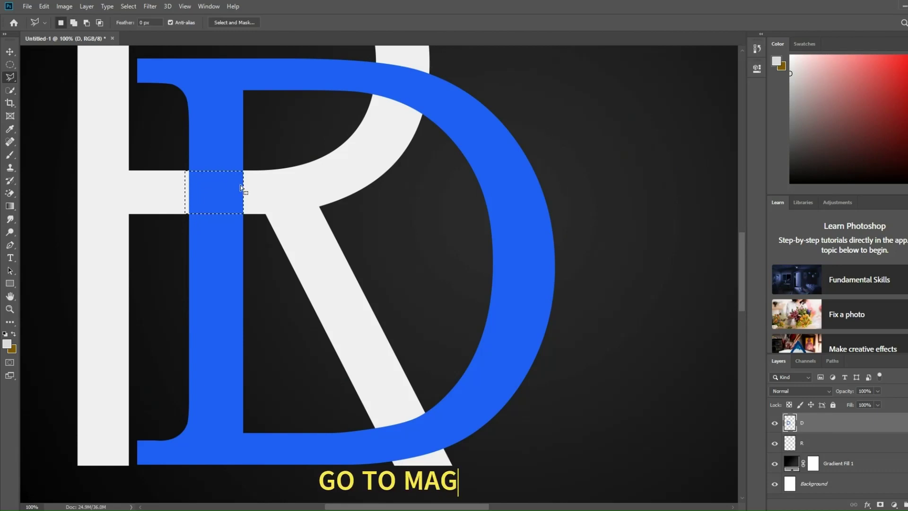
Erase the selected part of the D's stem with the Magic Eraser so the R's bar passes in front.
left_click(10, 193)
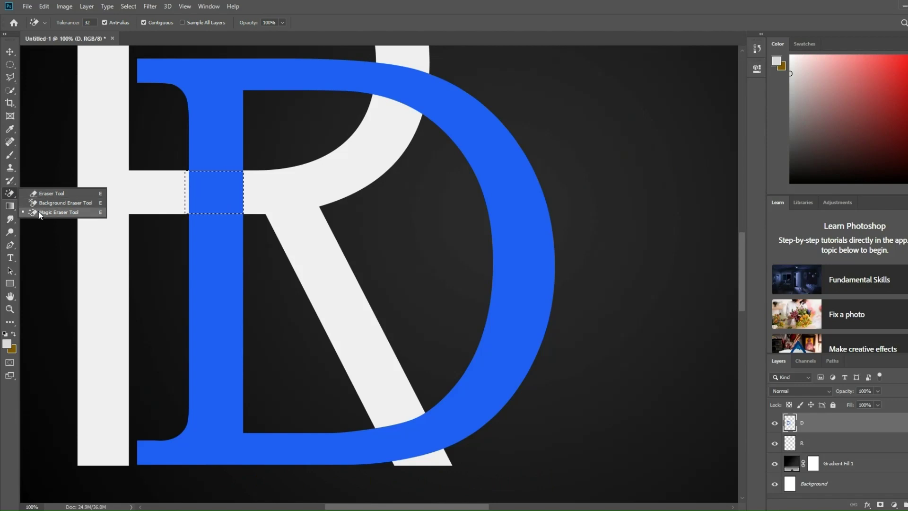
left_click(40, 213)
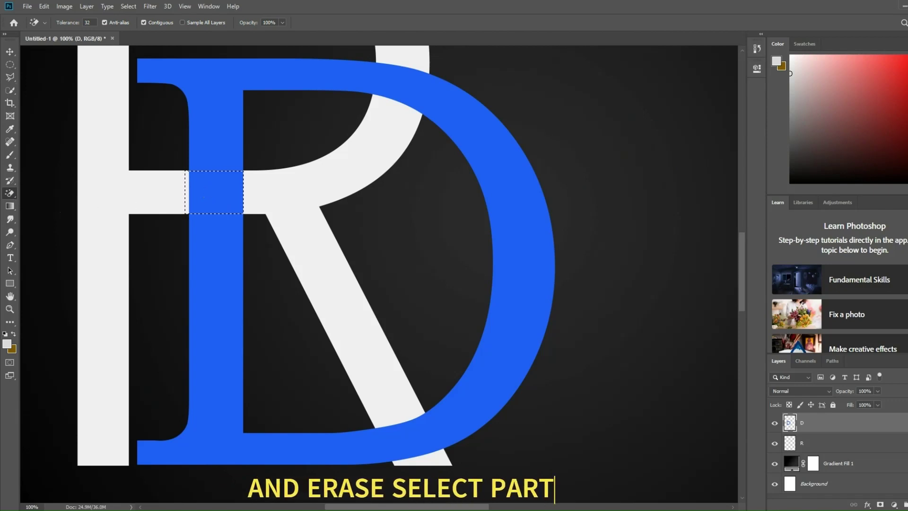
left_click(208, 199)
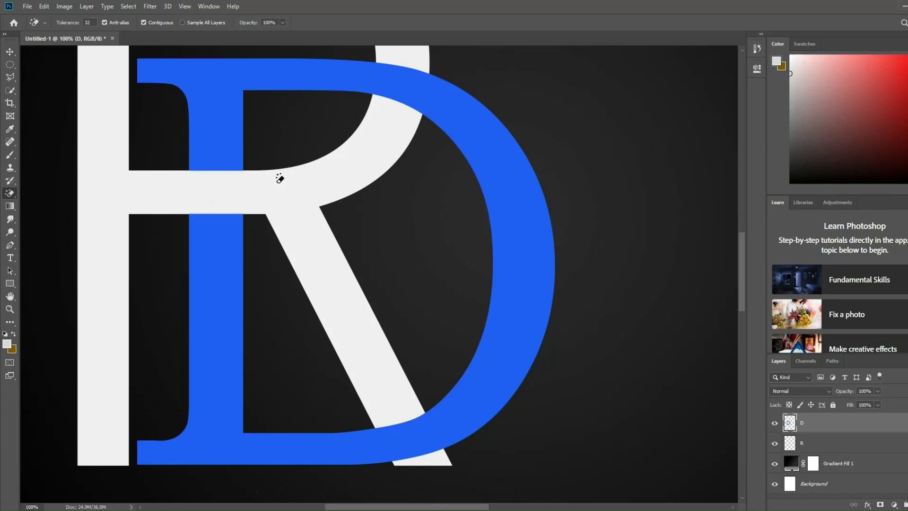
Add a 3 px black stroke positioned Inside to the D layer.
key("ctrl+minus")
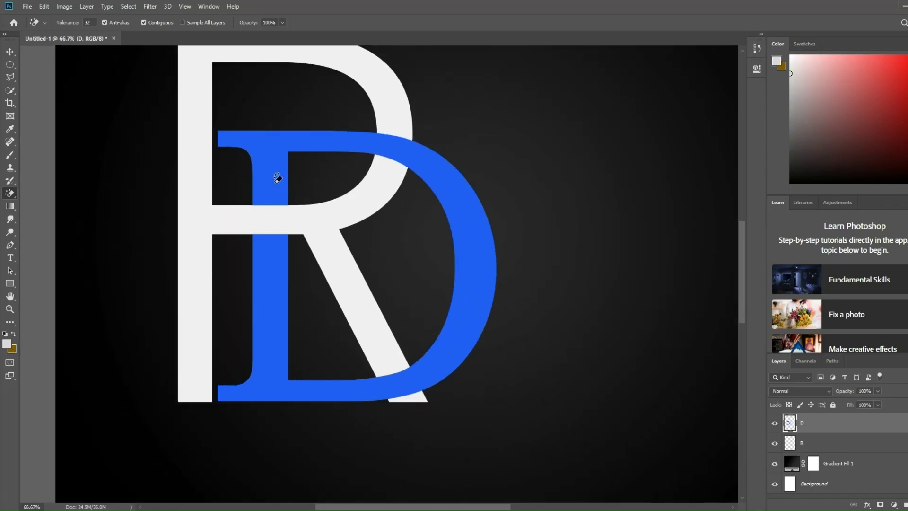
key("ctrl+minus")
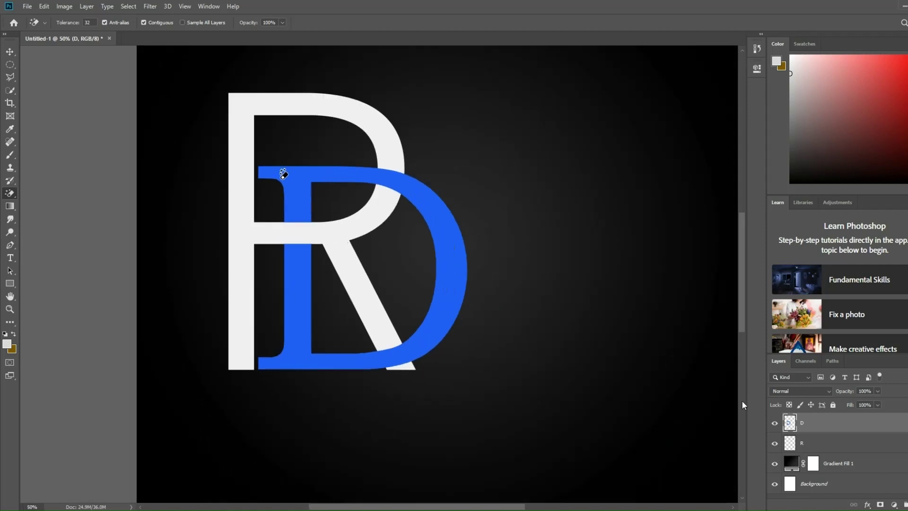
double_click(867, 429)
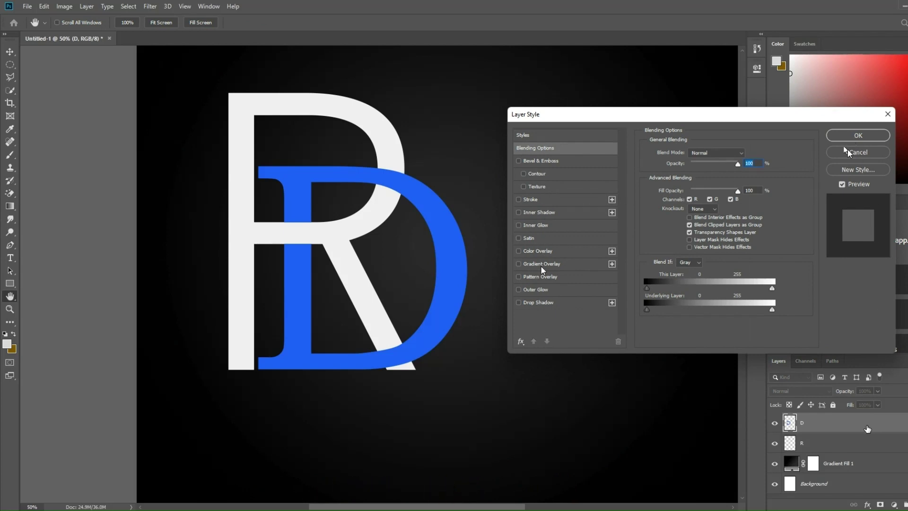
left_click(529, 199)
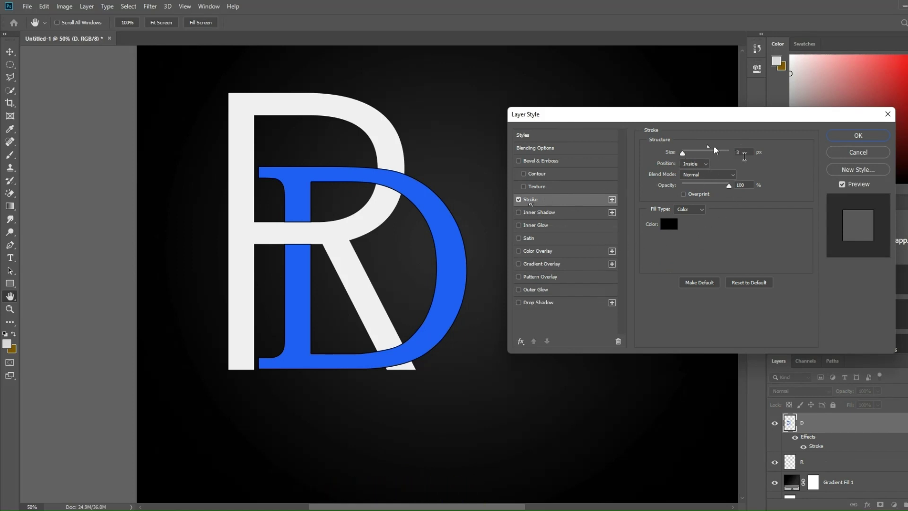
double_click(740, 153)
left_click(853, 138)
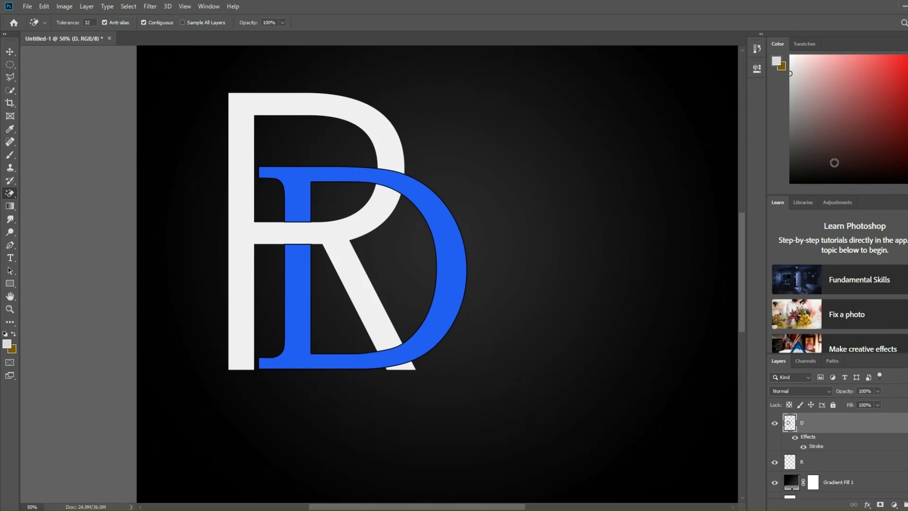
Group the D and R layers and rename the group "text".
key("ctrl+minus")
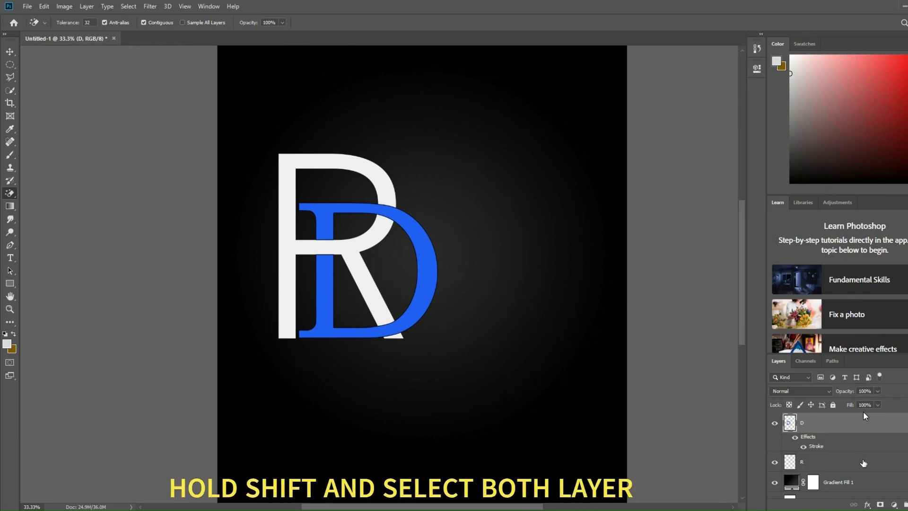
left_click(864, 463, "shift")
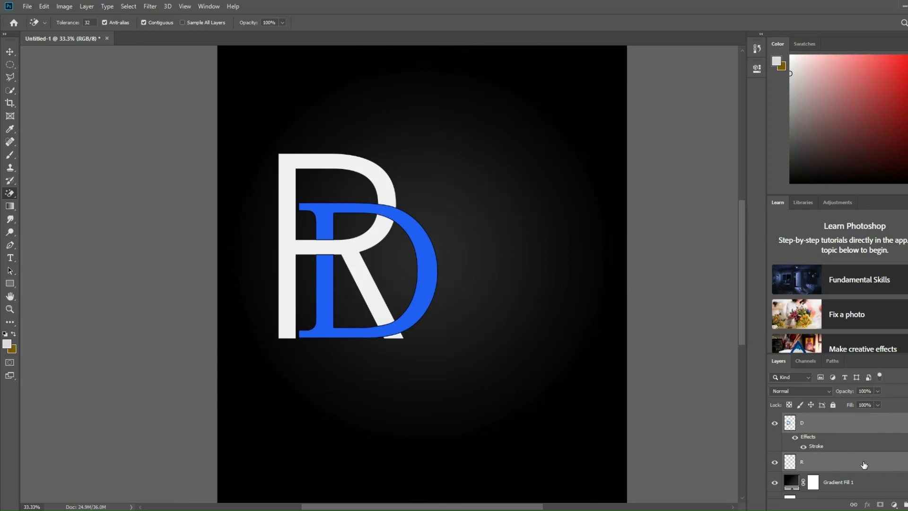
key("ctrl+g")
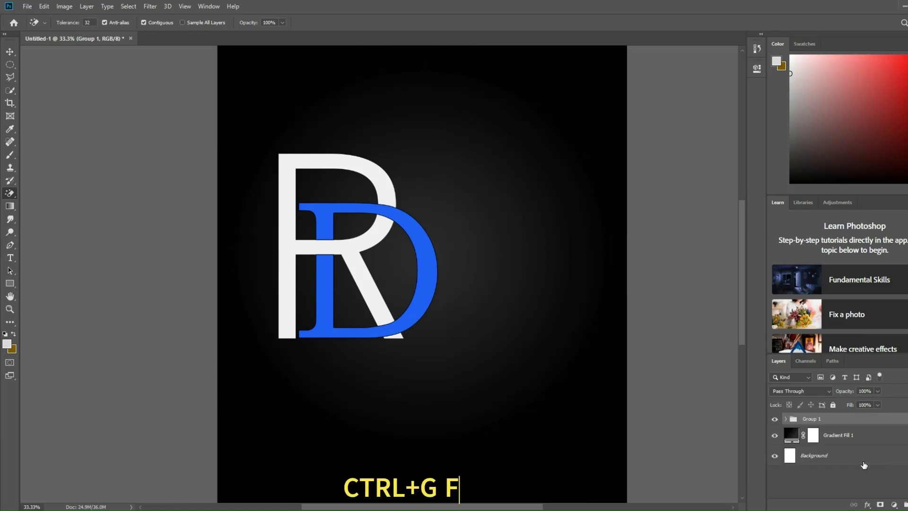
double_click(826, 418)
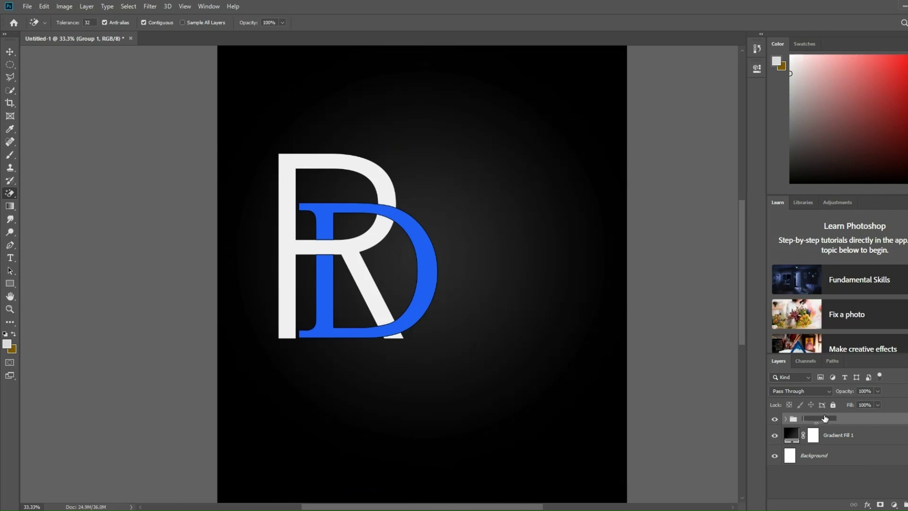
type("text")
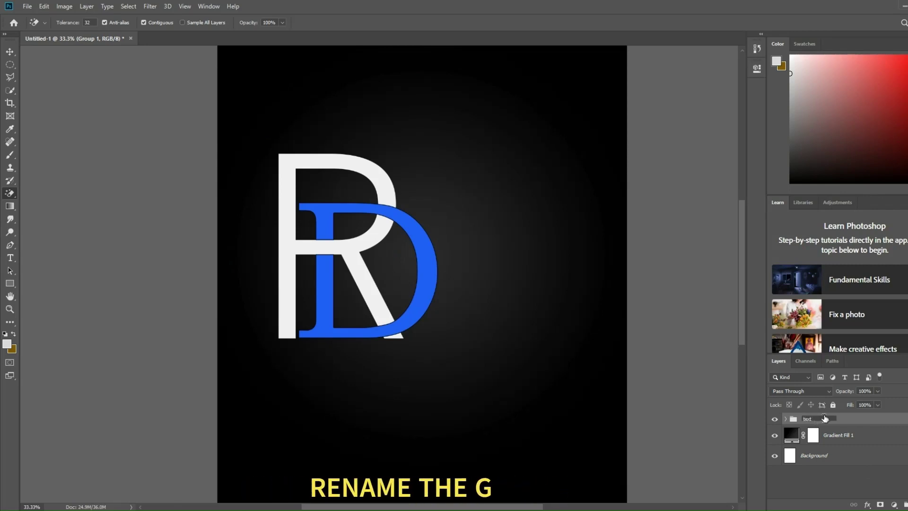
key("Return")
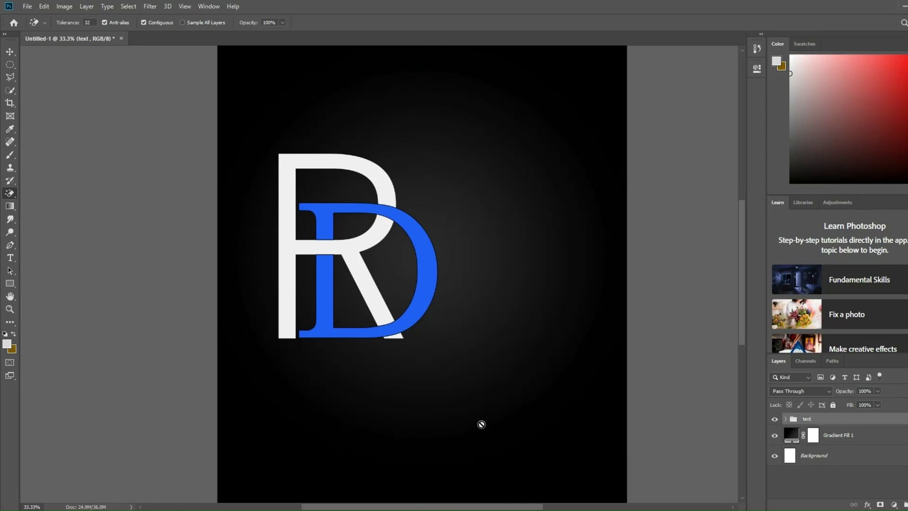
Move the D and R layers together to the centre of the canvas, slightly above its middle, and collapse the group.
key("v")
left_click(320, 282)
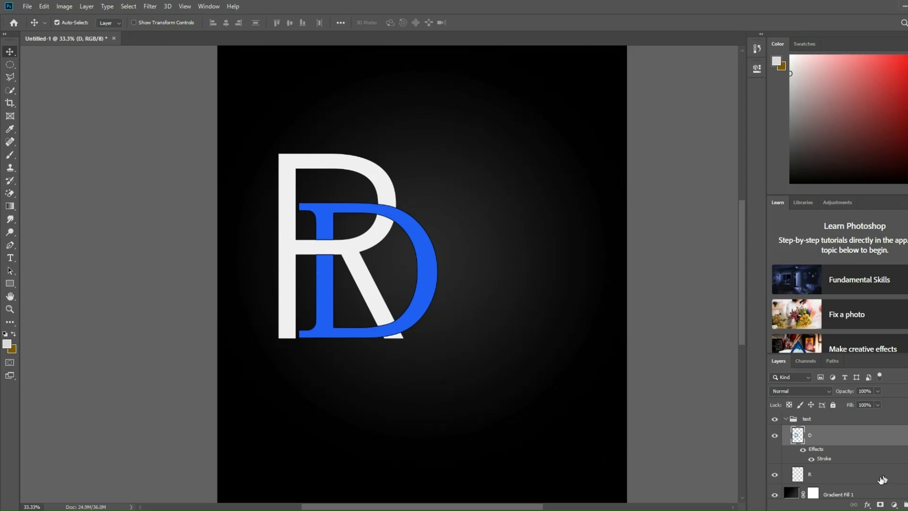
left_click(880, 478, "shift")
left_click_drag(390, 334, 472, 338)
key("ctrl+minus")
key("ctrl+minus")
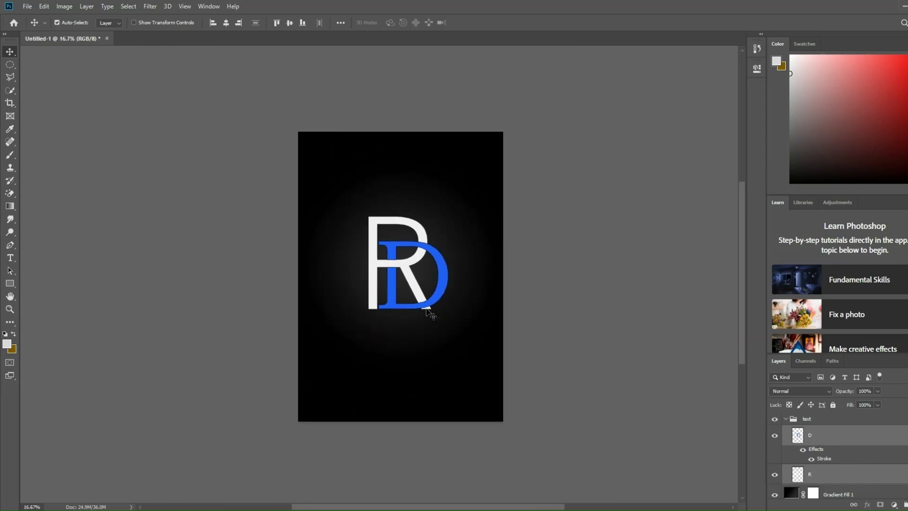
left_click_drag(425, 312, 419, 291)
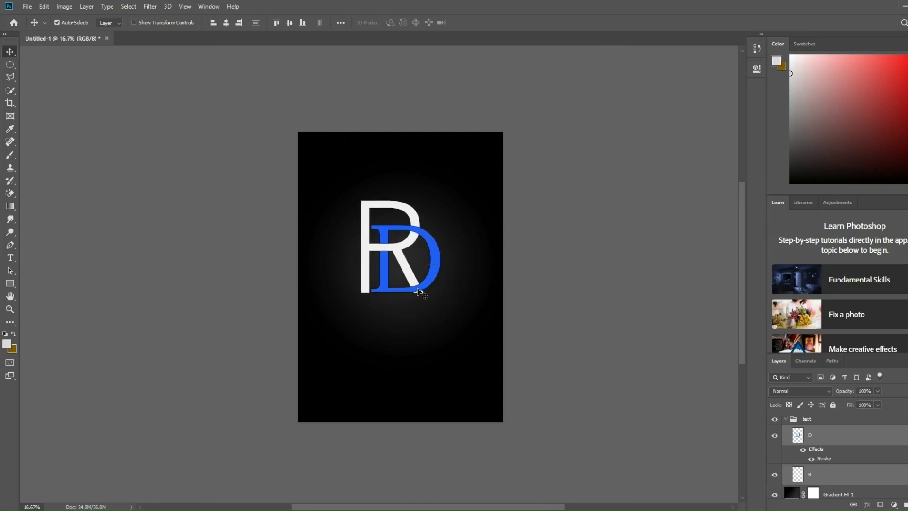
left_click(786, 420)
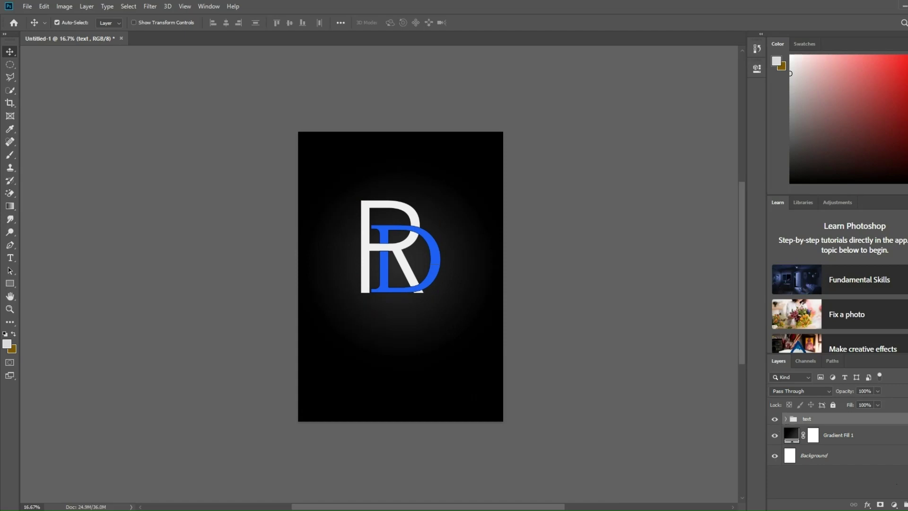
Add the text "classes" below the monogram in Bookman Old Style at 72 pt.
left_click(11, 258)
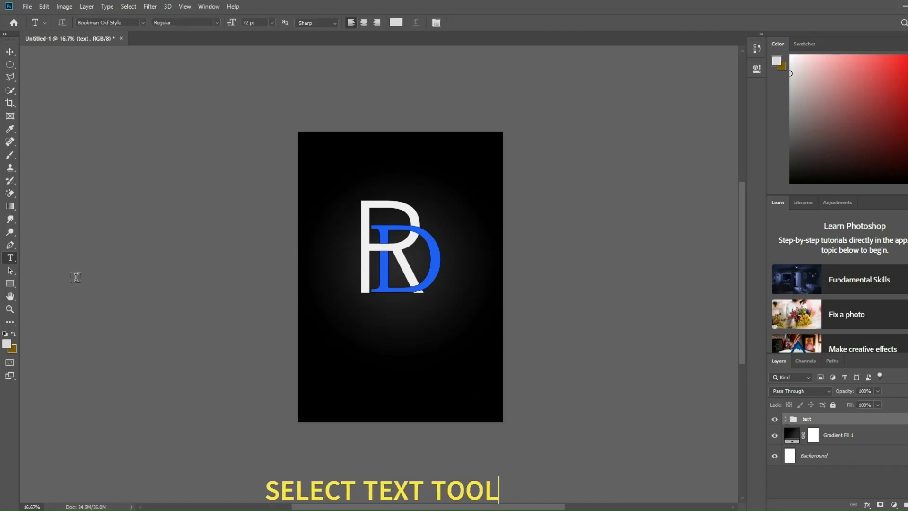
left_click(315, 359)
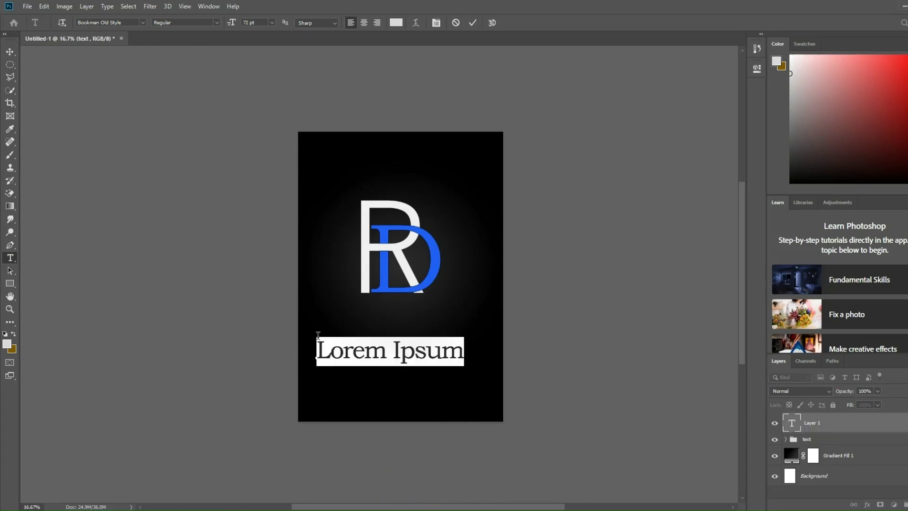
key("BackSpace")
type("c")
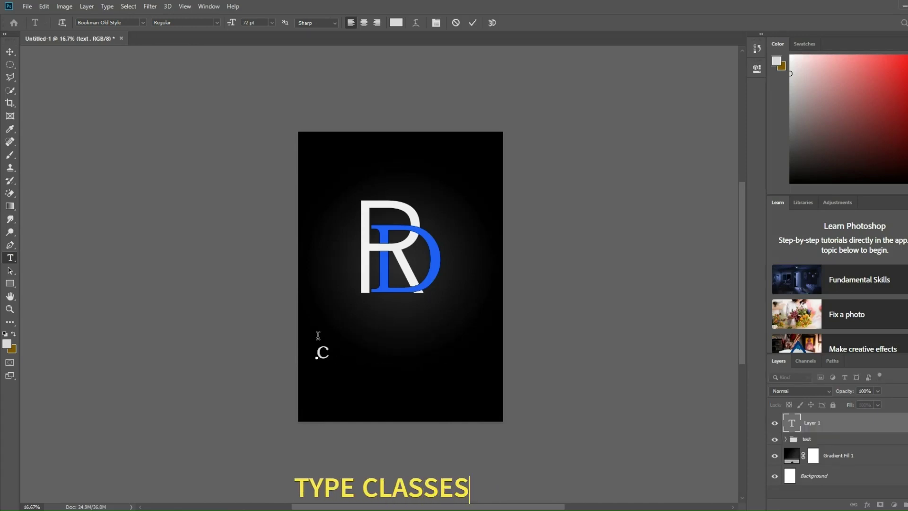
type("lass")
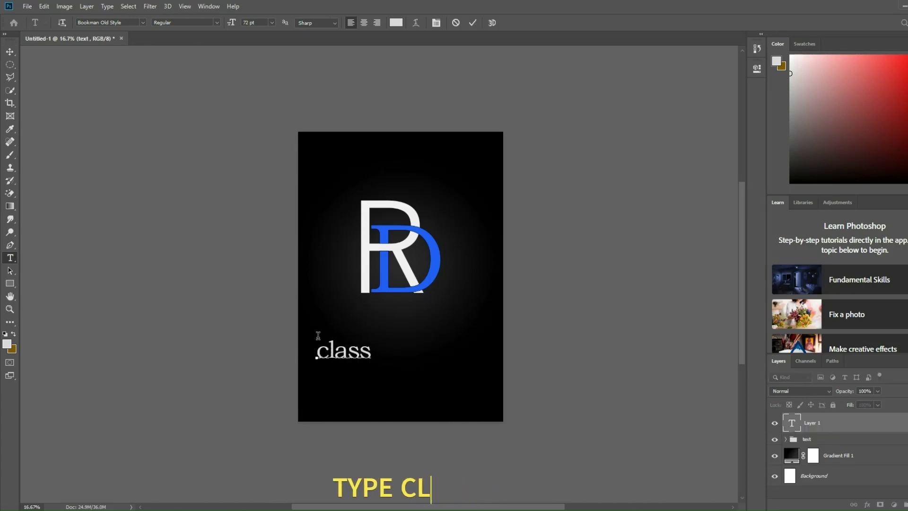
type("es")
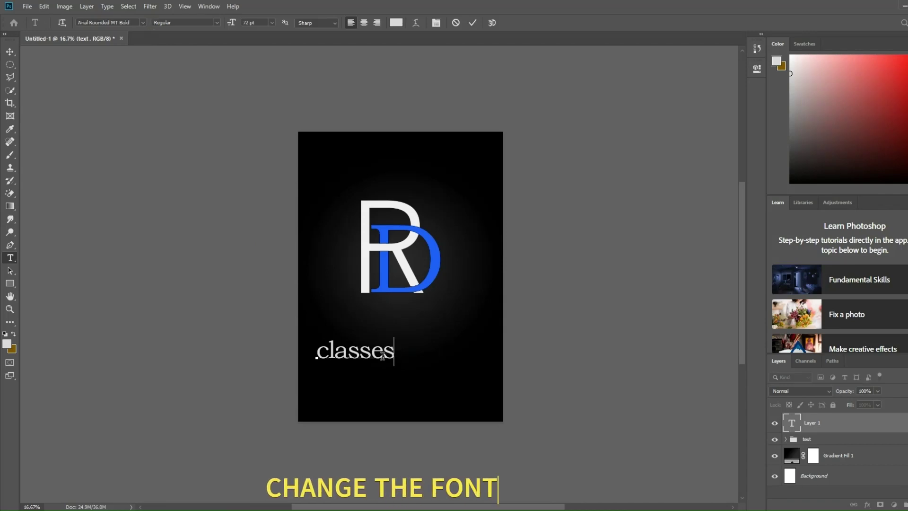
Preview other fonts such as Baskerville Old Face on the selected word "classes".
left_click_drag(394, 354, 315, 354)
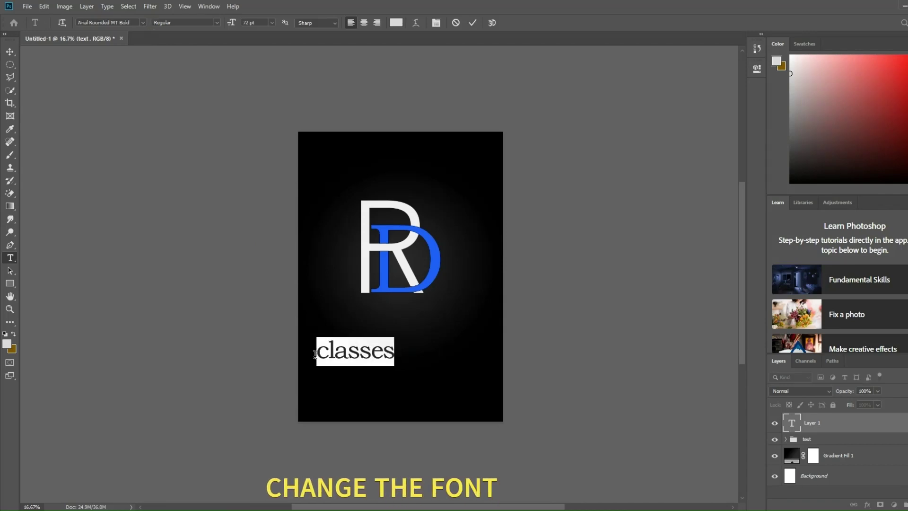
left_click(142, 22)
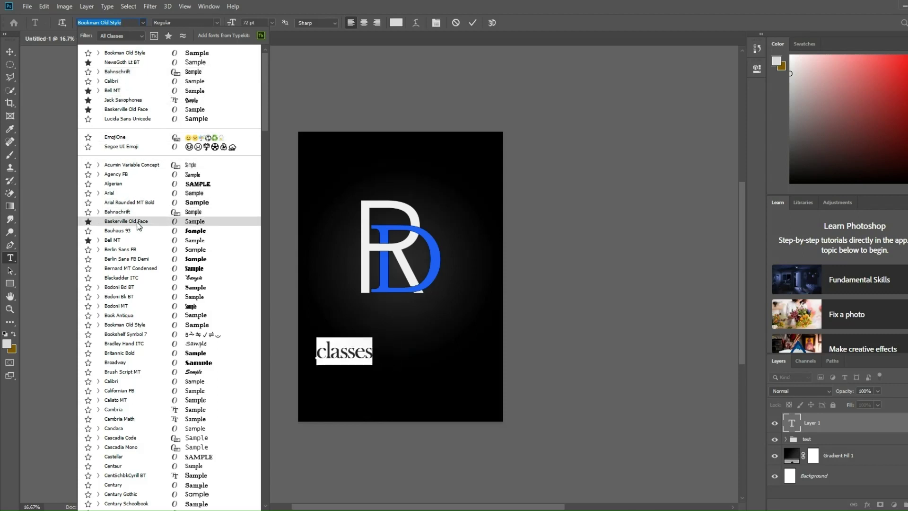
left_click(455, 24)
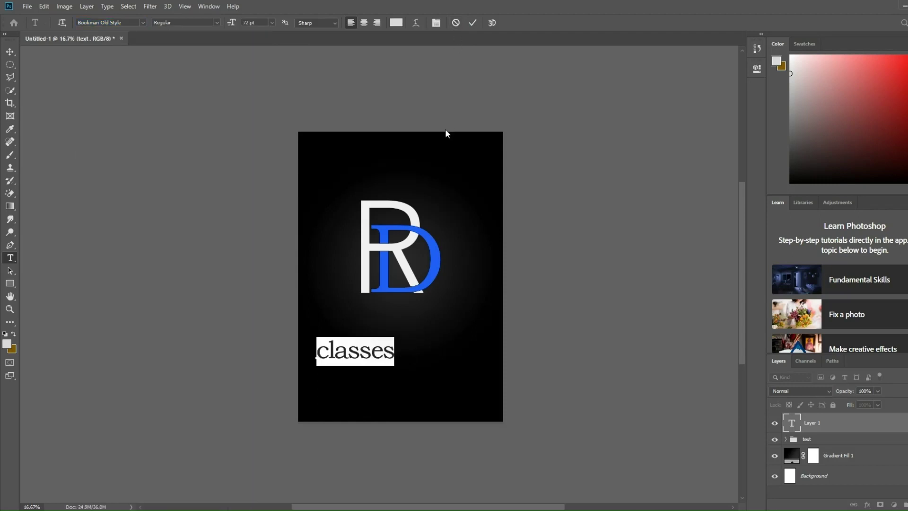
Replace the selected word with "CLASSES" in capitals and choose Bookman Old Style as its font.
key("BackSpace")
key("Caps_Lock")
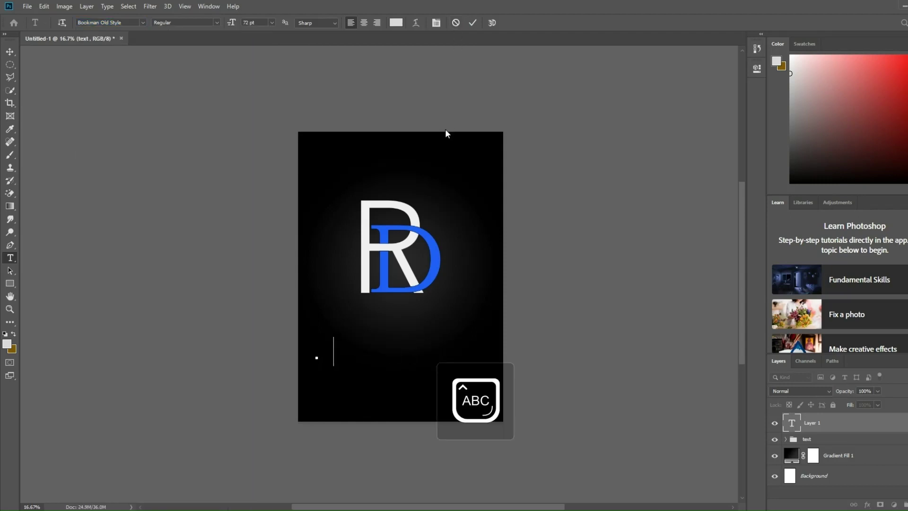
type("CLASSES")
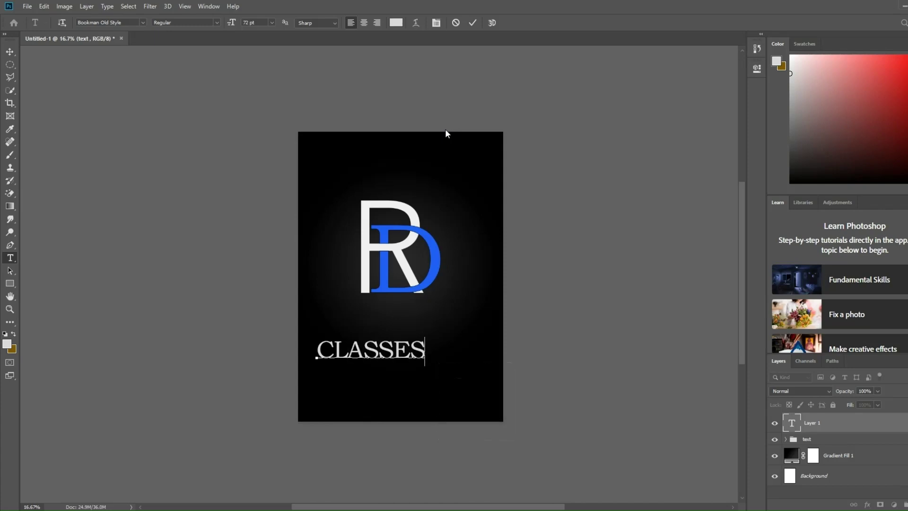
left_click(142, 22)
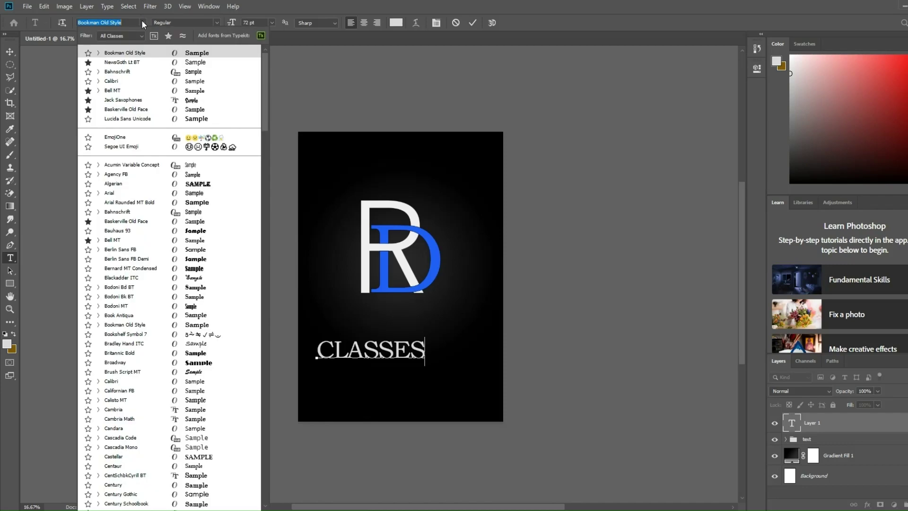
left_click(145, 52)
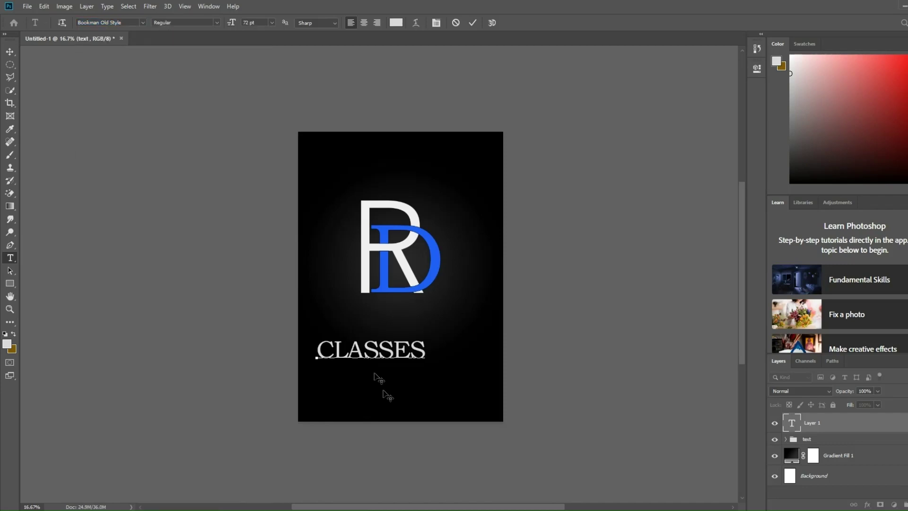
Enlarge the CLASSES text to about 96.69 pt, place it just below the monogram and commit it.
left_click_drag(392, 385, 435, 364)
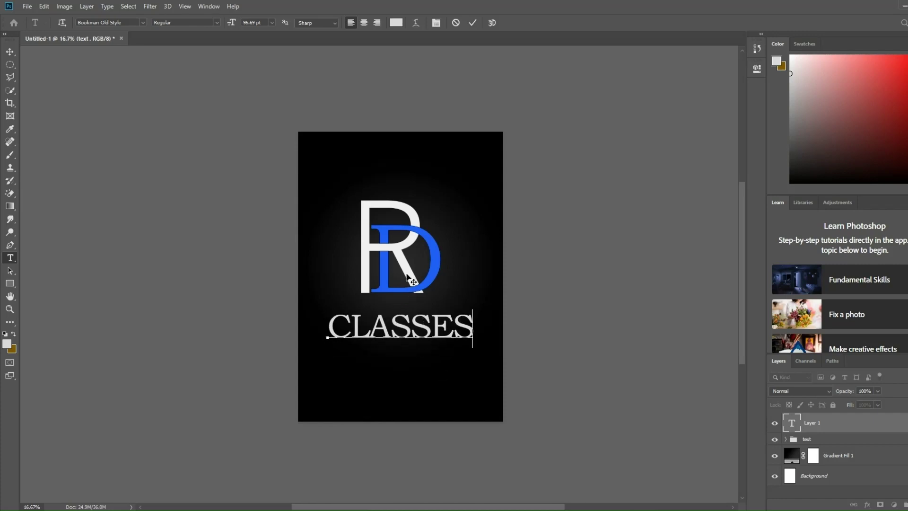
key("ctrl+Return")
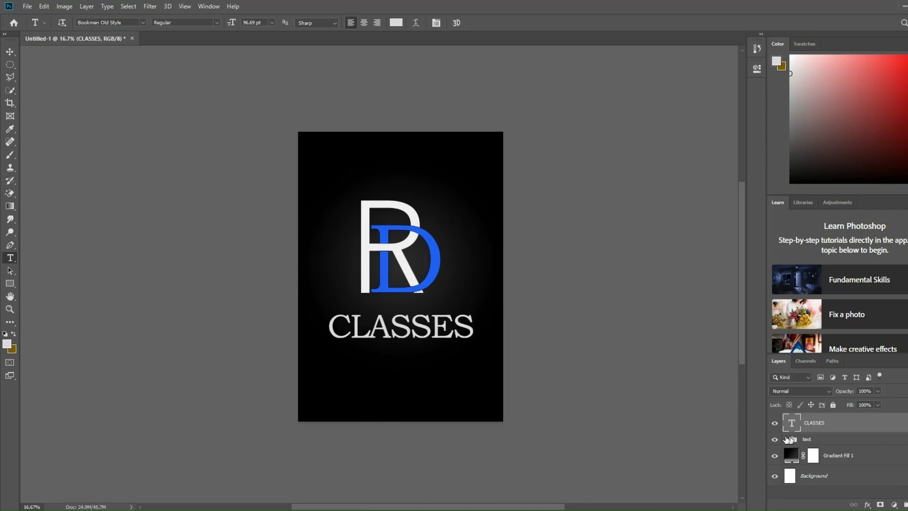
Select both the D and R layers inside the "text" group.
left_click(786, 440)
left_click(812, 453)
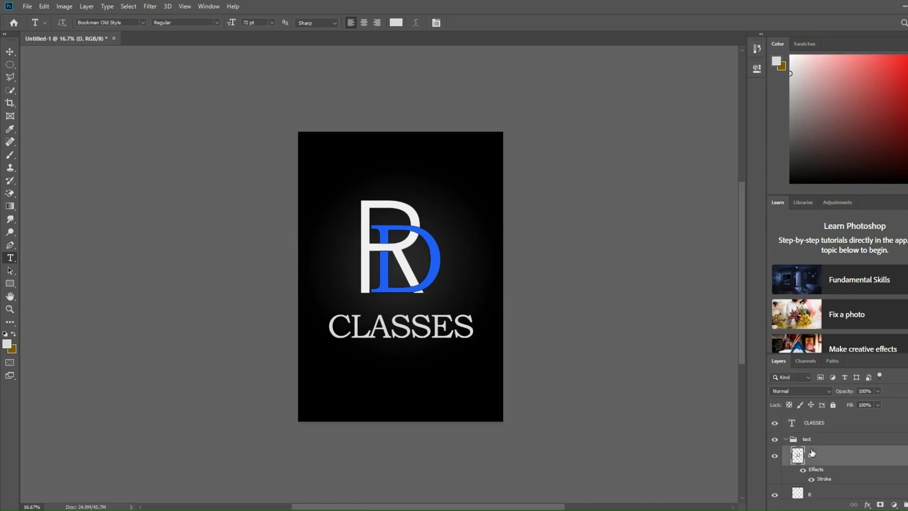
scroll(812, 454, "down", 2)
left_click(812, 449)
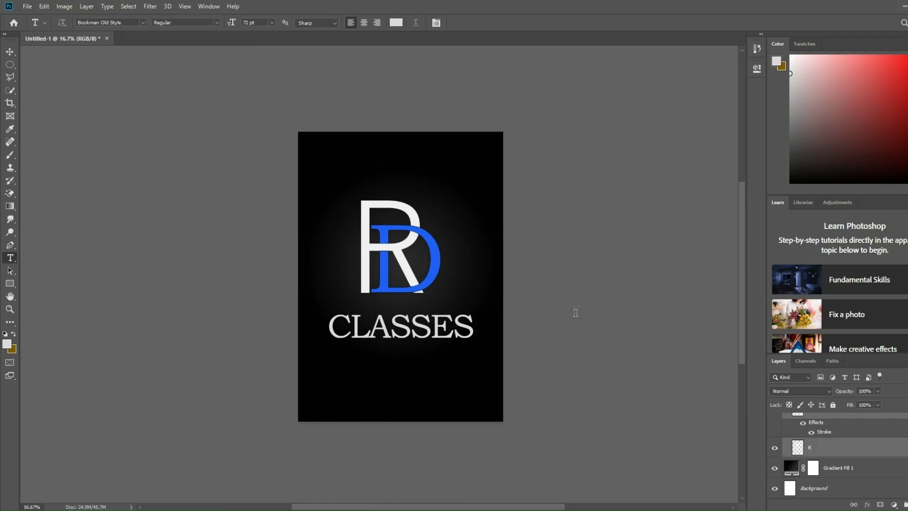
left_click(427, 290)
type("V")
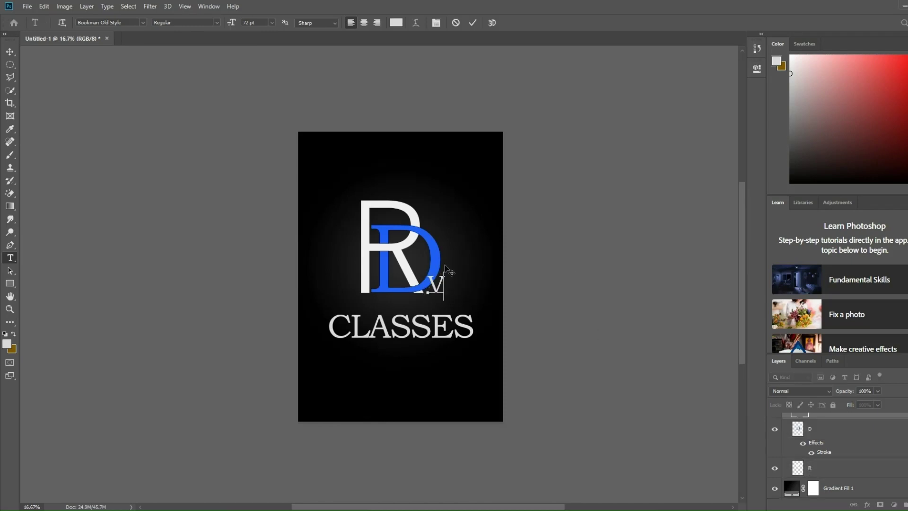
left_click(456, 23)
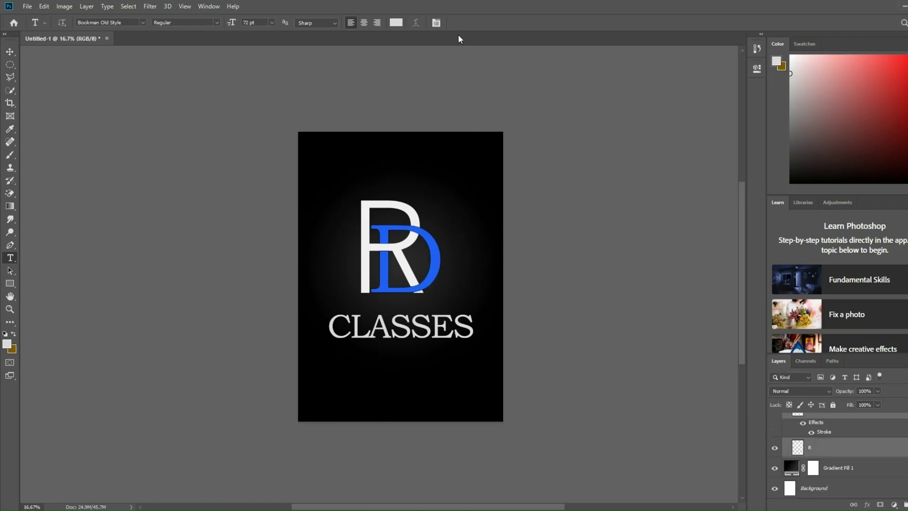
Move the RD monogram about 0.2 in to the right and 0.24 in up so it sits centred above CLASSES.
key("v")
left_click_drag(434, 260, 438, 254)
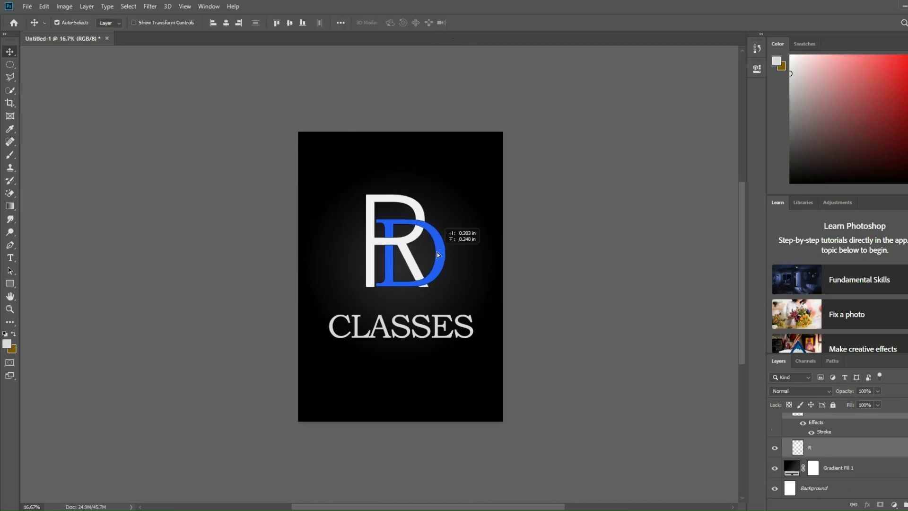
Move the CLASSES text about 0.18 in up towards the monogram and nudge it slightly to the right.
double_click(458, 317)
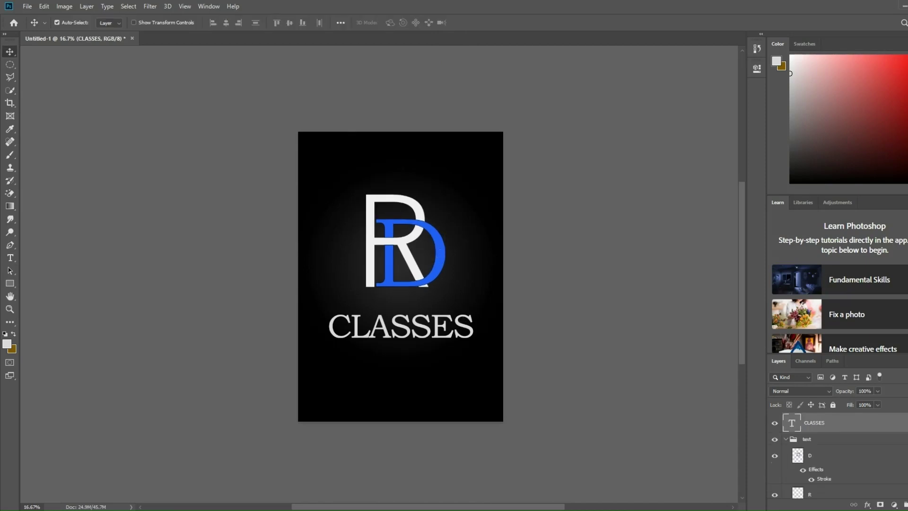
left_click(472, 23)
key("v")
left_click(447, 317)
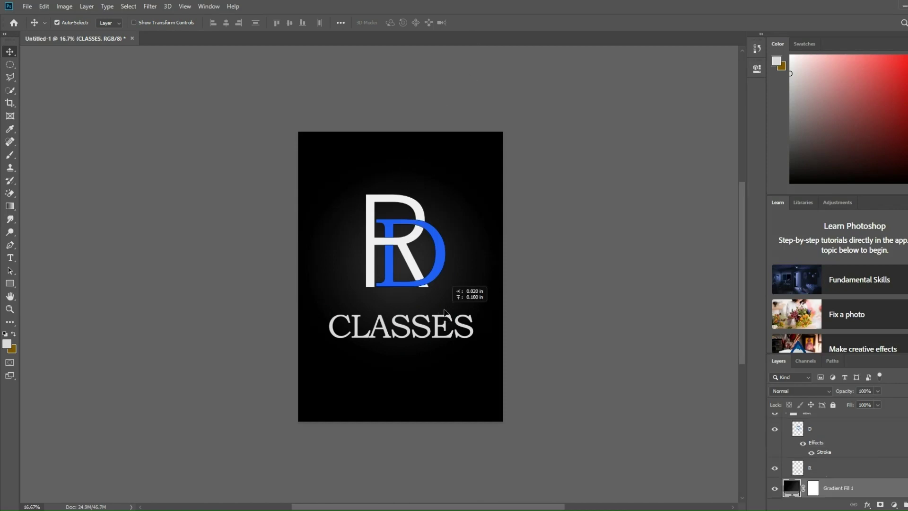
left_click_drag(444, 316, 445, 310)
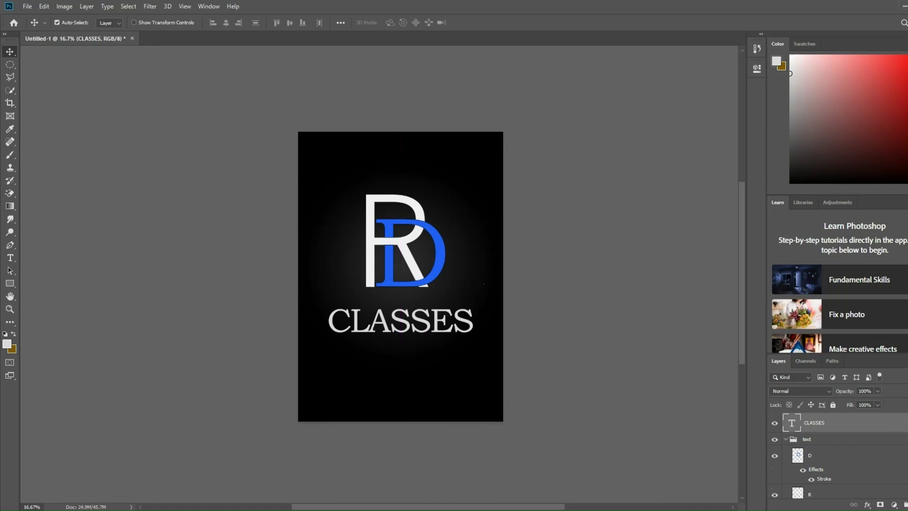
key("shift+Right")
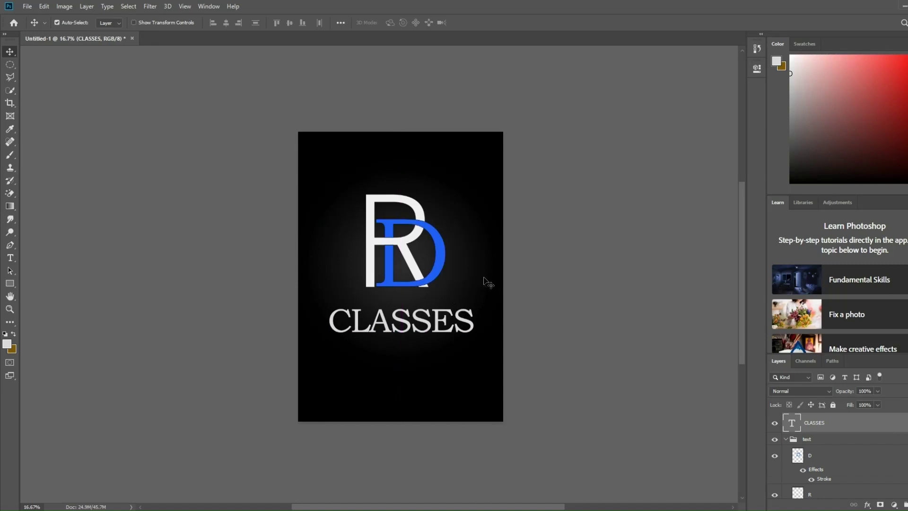
key("shift+Right")
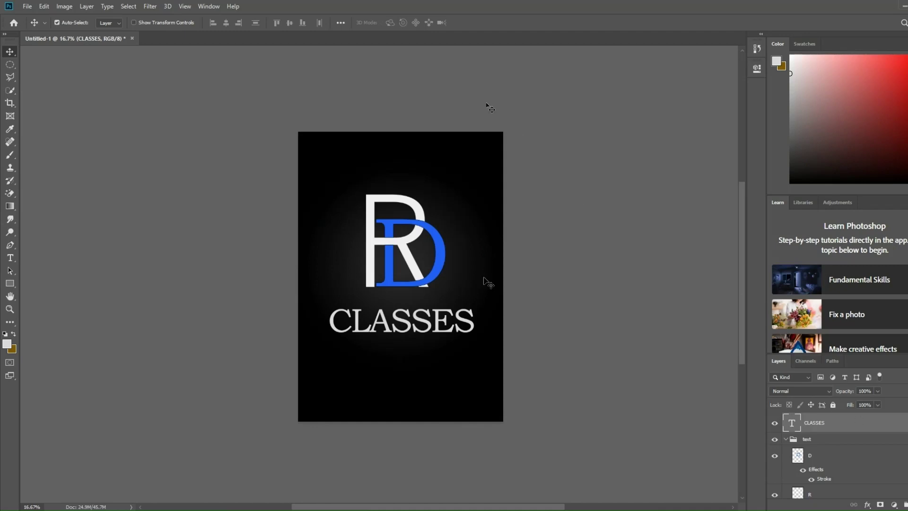
On a new layer, draw a straight horizontal Pen path between the monogram and CLASSES, spanning the word's width.
key("ctrl+shift+alt+n")
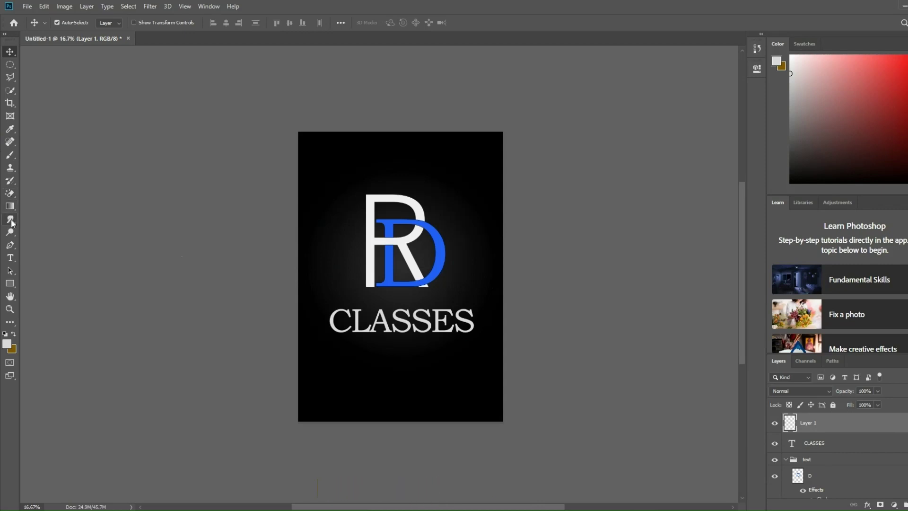
left_click(13, 248)
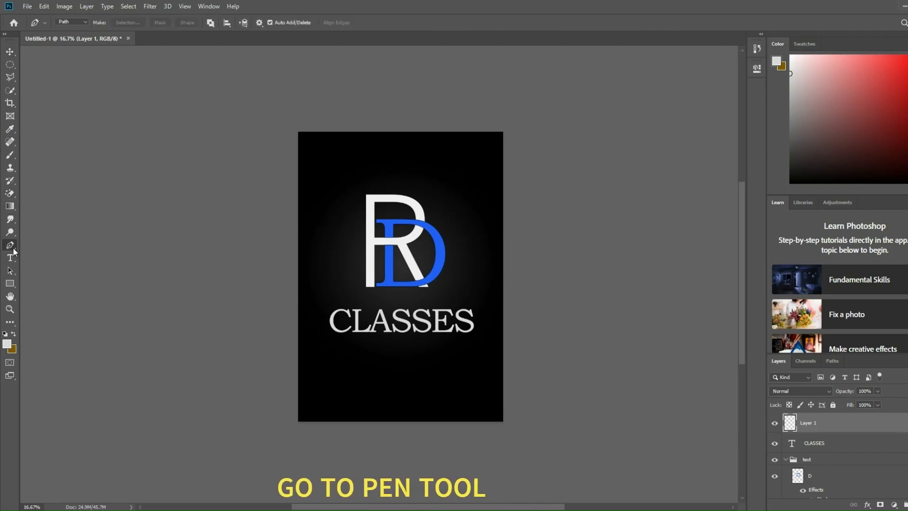
left_click(332, 297)
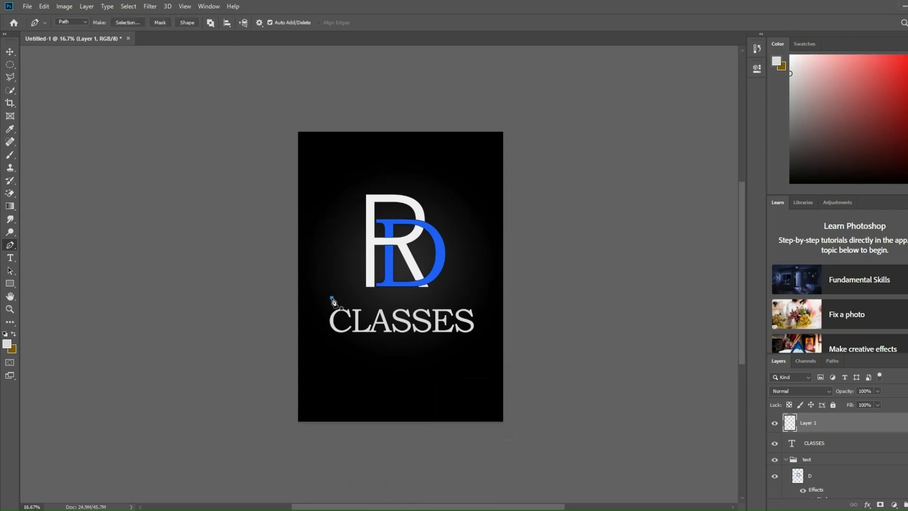
left_click(472, 298)
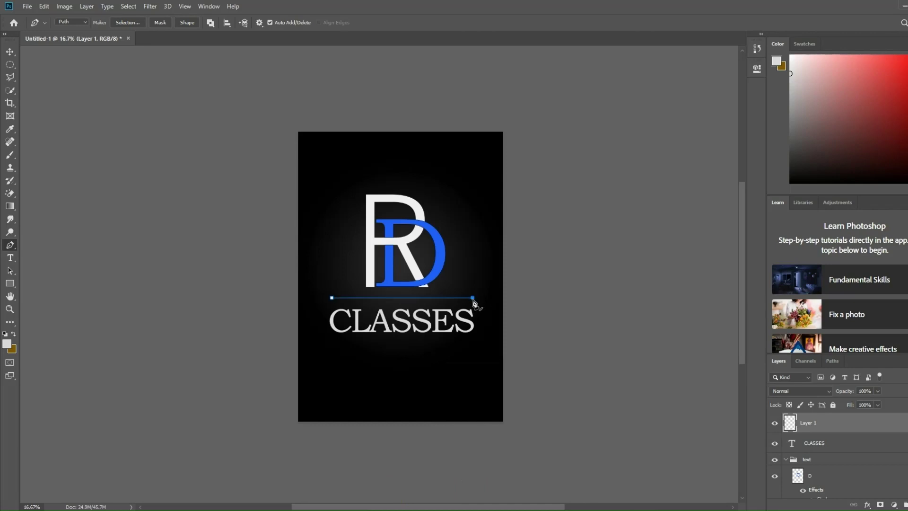
Set the Hard Round brush to a size of 20 px.
left_click(11, 156)
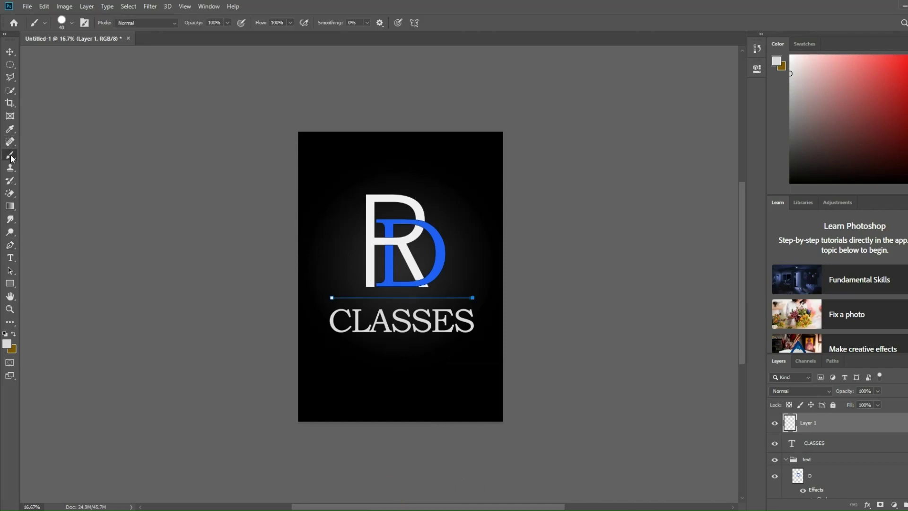
right_click(346, 173)
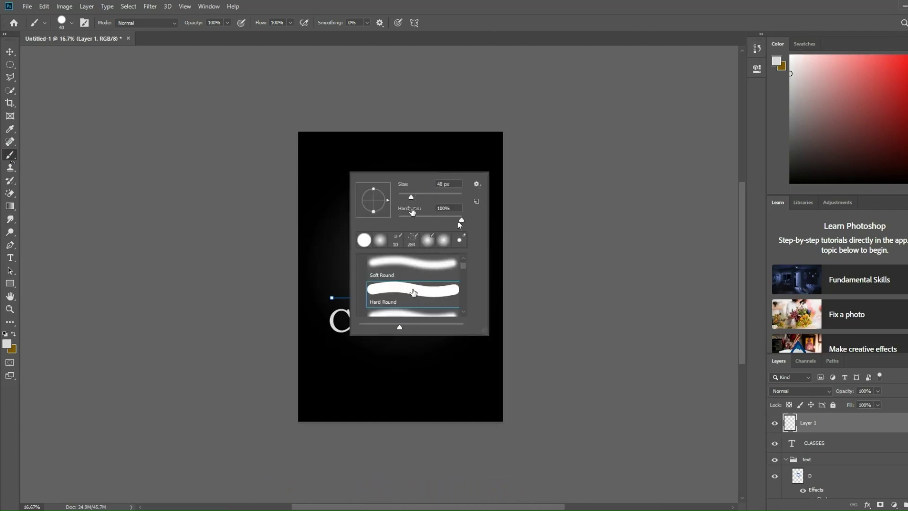
double_click(437, 184)
key("BackSpace")
type("20")
left_click(294, 185)
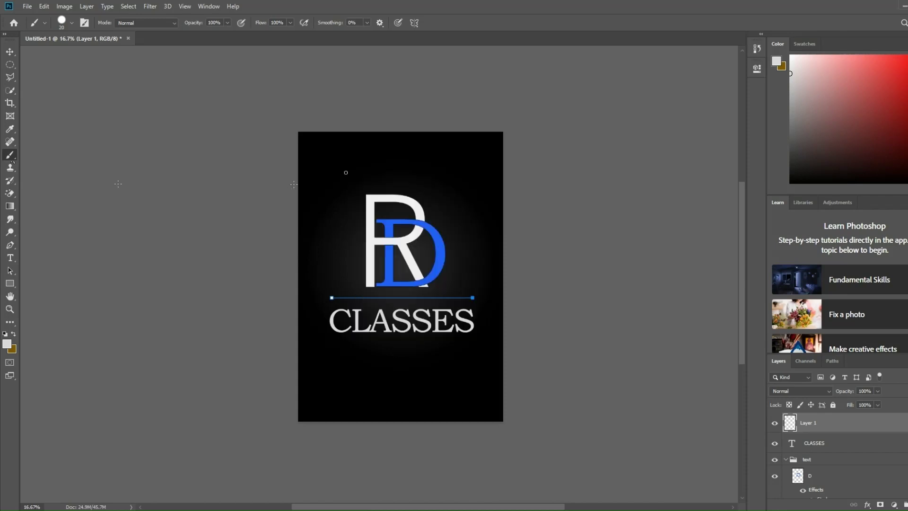
Stroke the horizontal path between the monogram and CLASSES with the Brush tool, and dismiss the path outline.
left_click(10, 245)
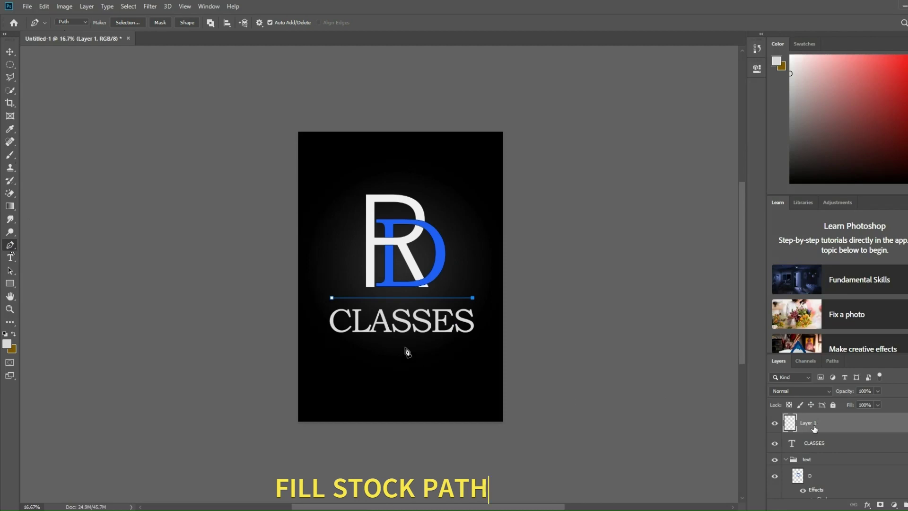
right_click(382, 298)
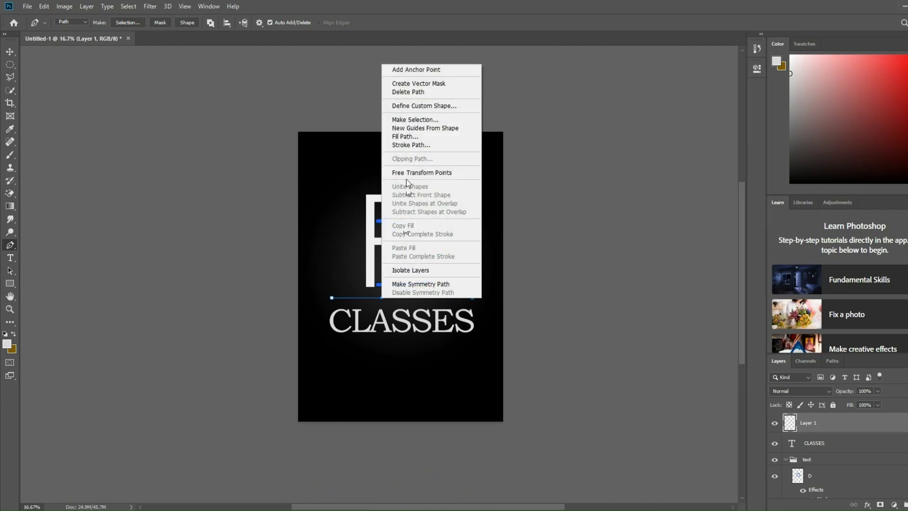
left_click(406, 145)
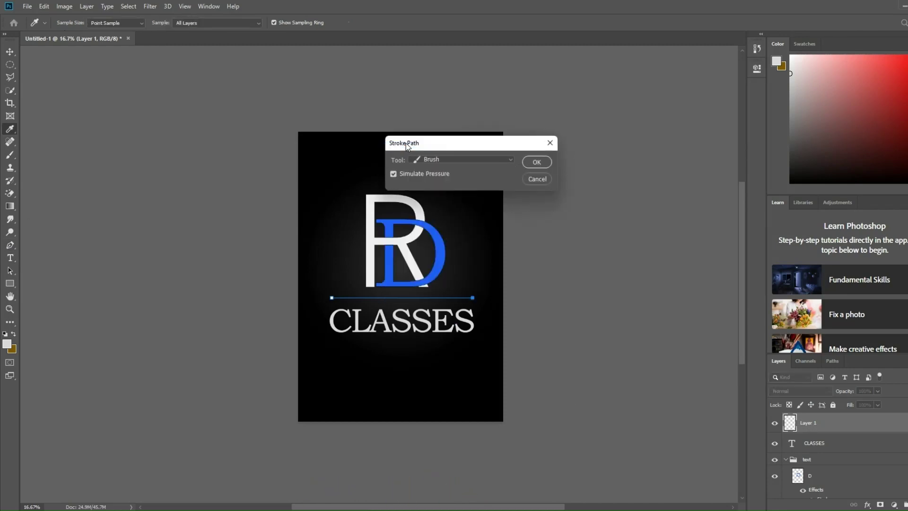
left_click(449, 160)
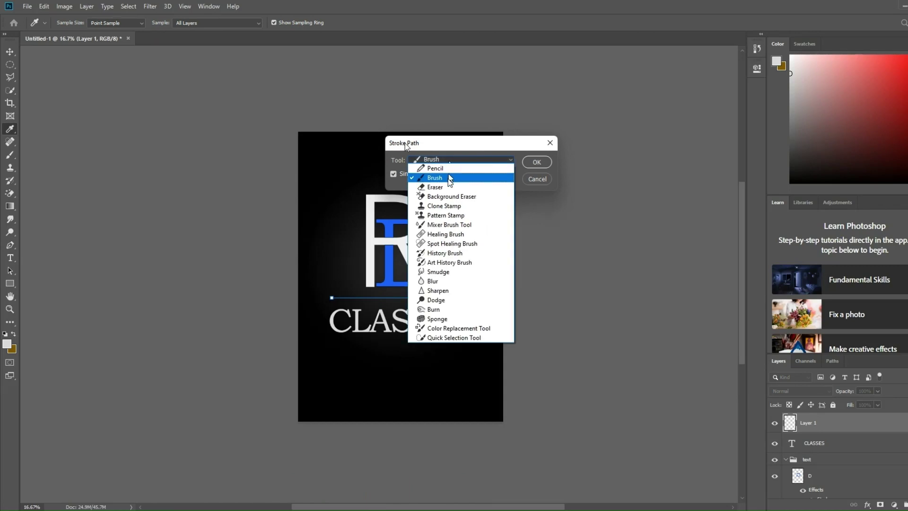
left_click(450, 178)
left_click(531, 163)
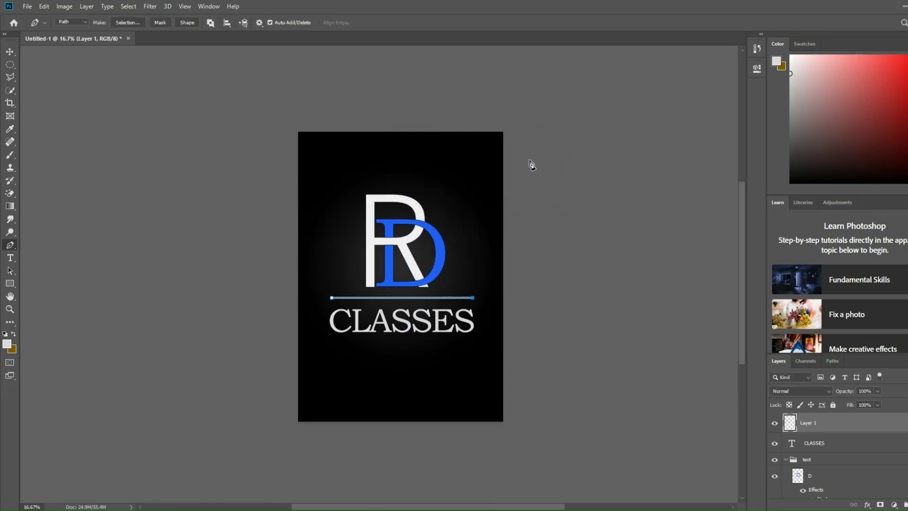
key("Return")
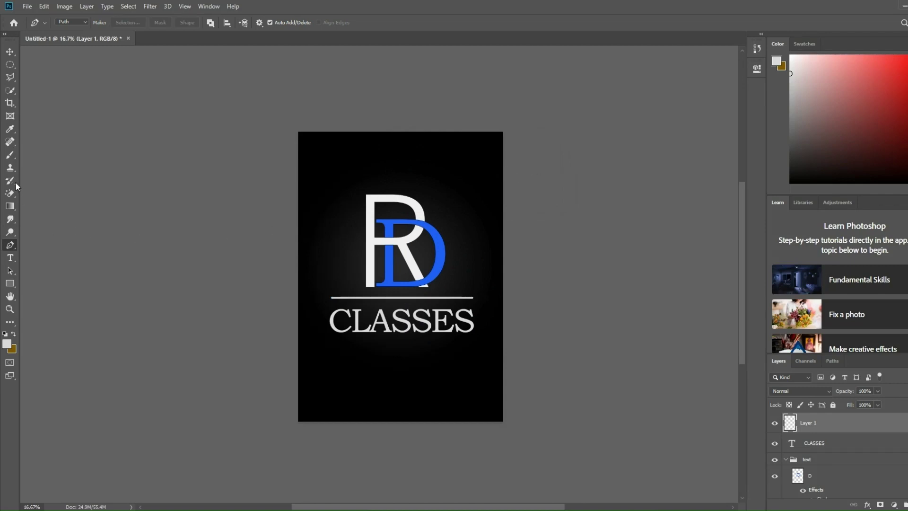
Enlarge the brush to 40 px and stamp a round dot on each end of the dividing line.
left_click(10, 155)
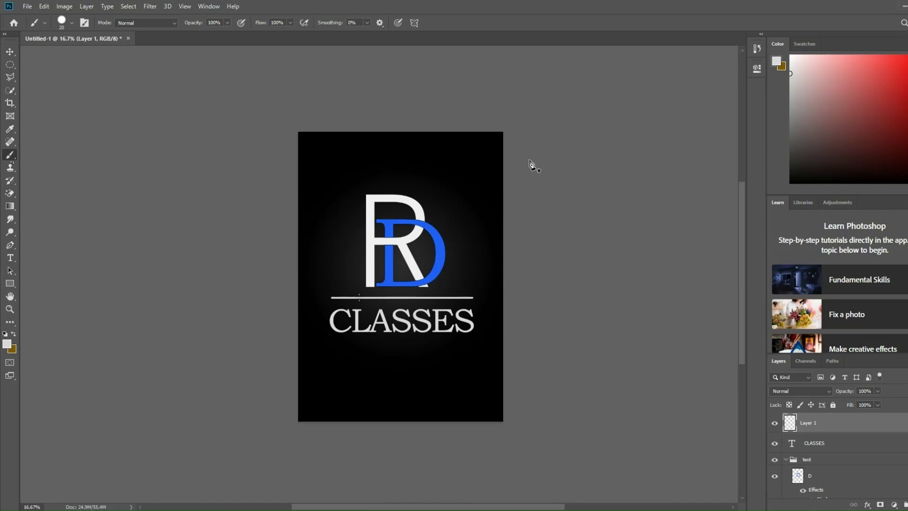
scroll(362, 303, "up", 4)
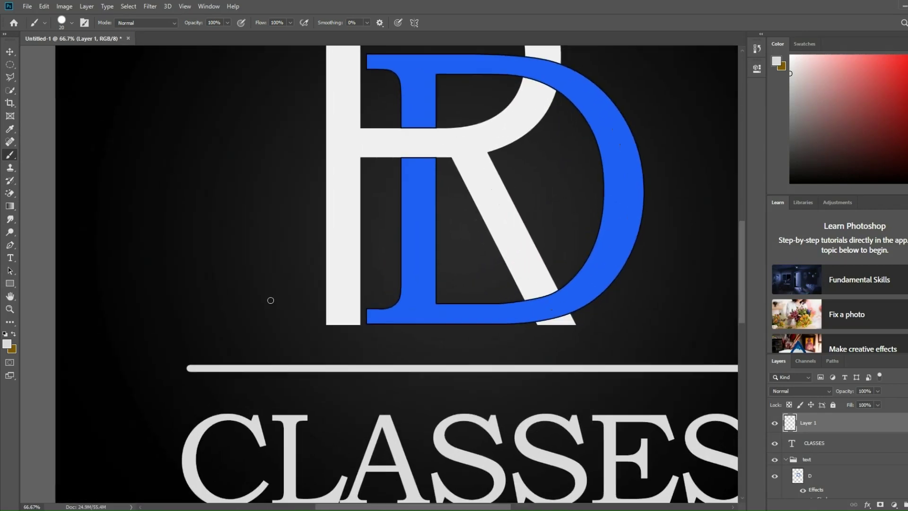
scroll(271, 300, "down", 2)
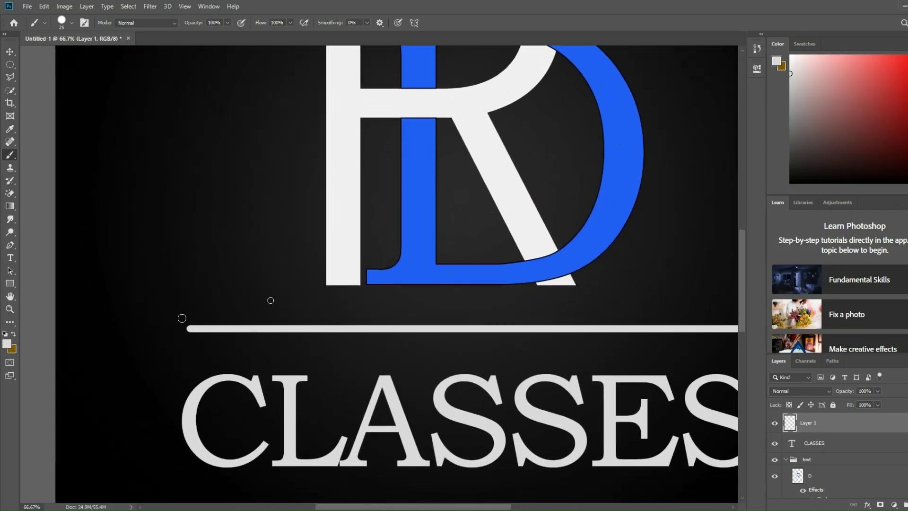
key("bracketright")
left_click(189, 328)
left_click_drag(354, 309, 179, 318)
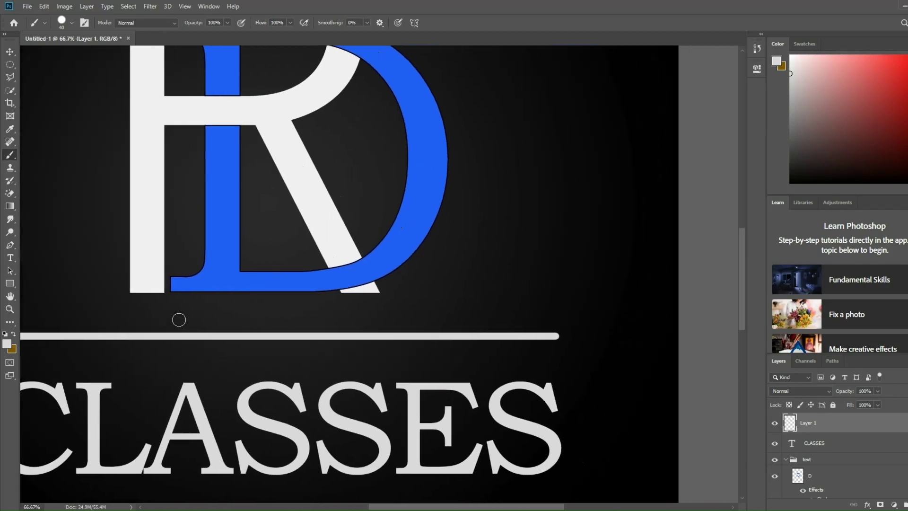
left_click(556, 334)
left_click(555, 336)
key("ctrl+minus")
key("ctrl+minus")
key("ctrl+minus")
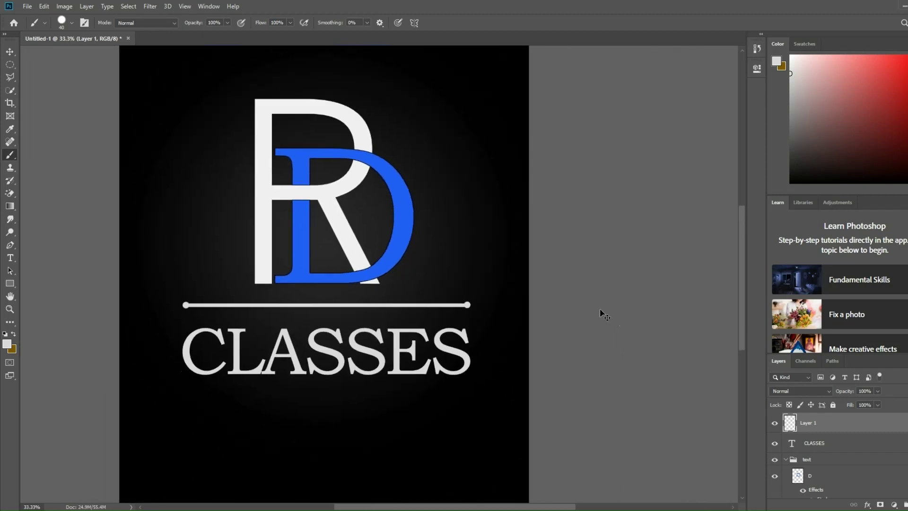
key("ctrl+minus")
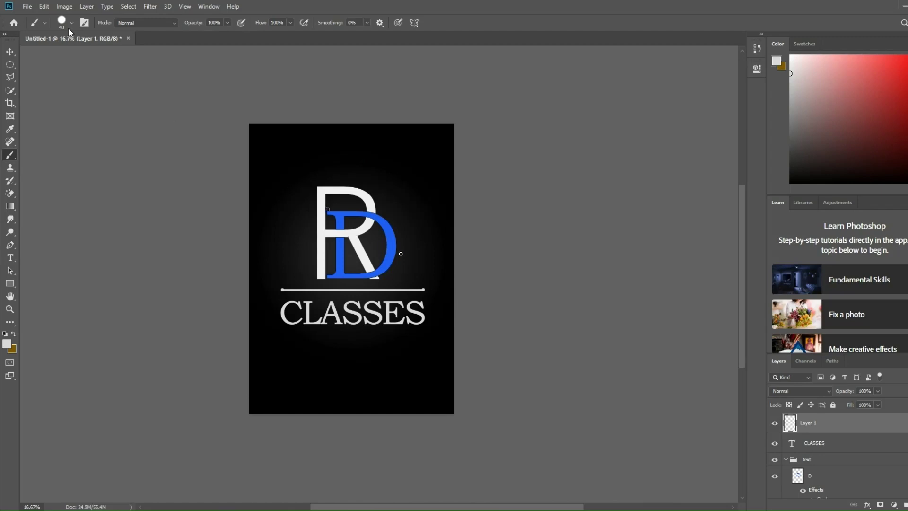
Save the document as a Photoshop file named RD CLASSES in the current folder.
left_click(23, 6)
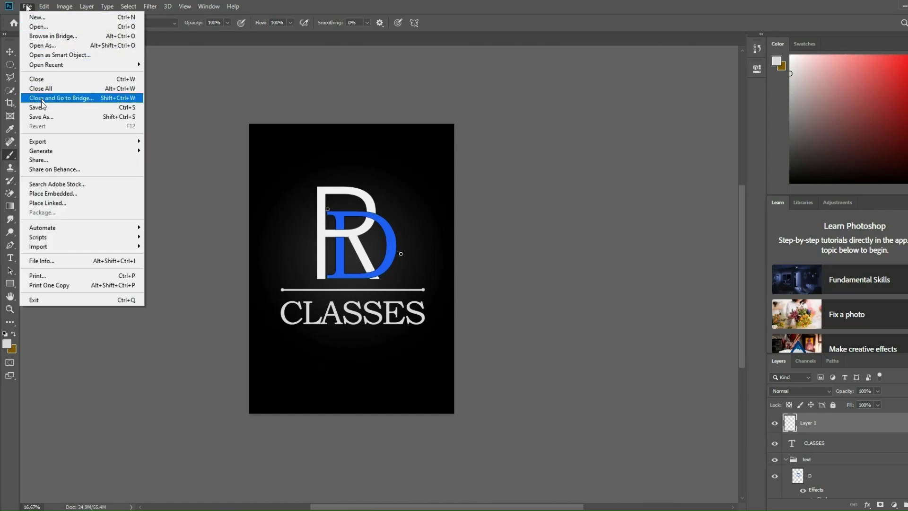
left_click(42, 117)
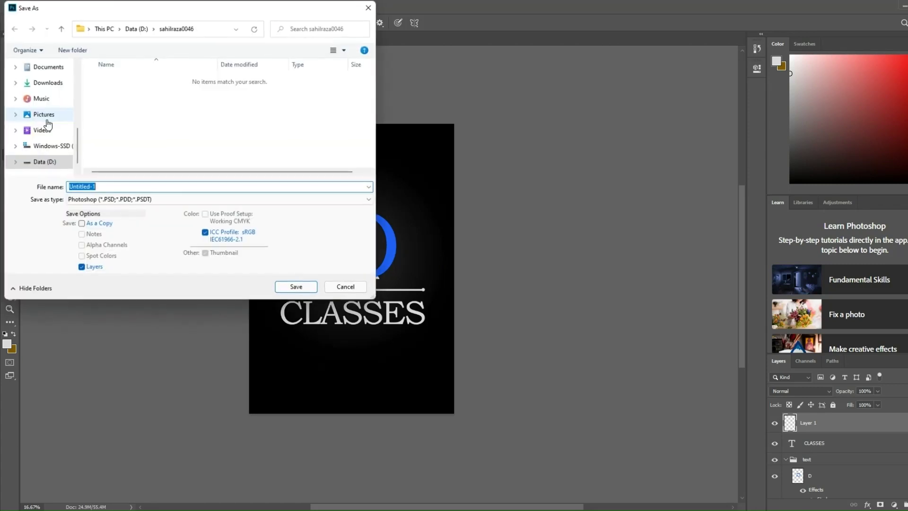
left_click(99, 188)
left_click_drag(99, 190, 65, 194)
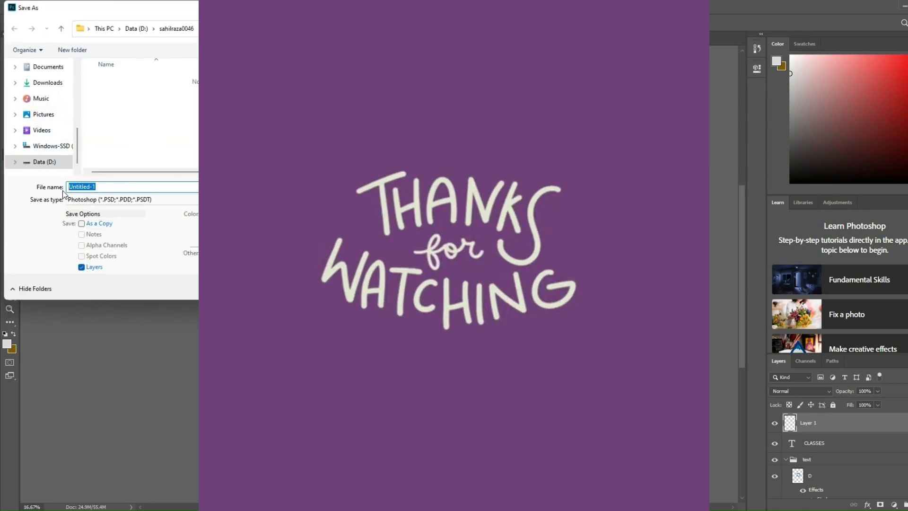
key("BackSpace")
type("r")
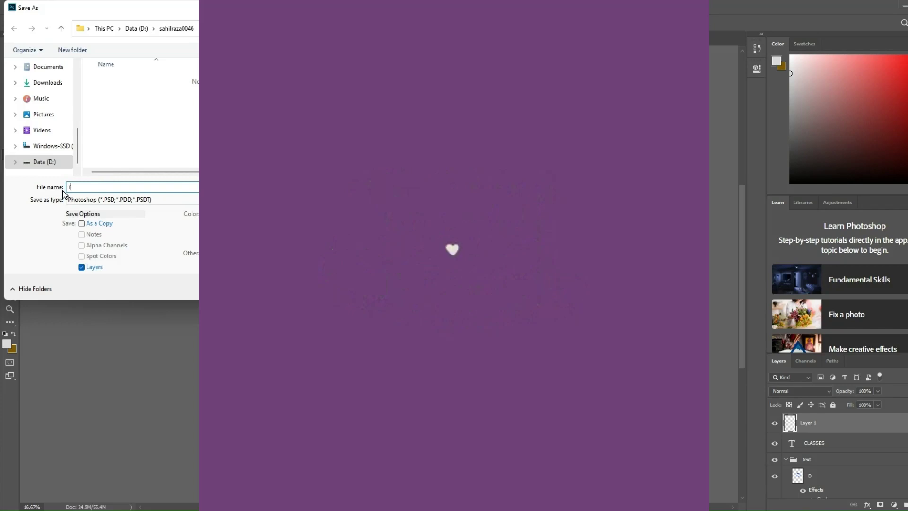
type("D C")
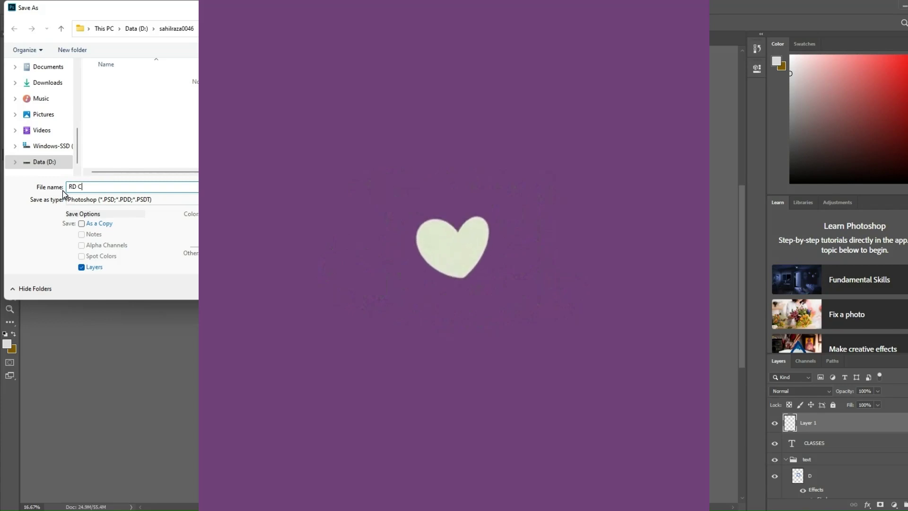
type("LASSES")
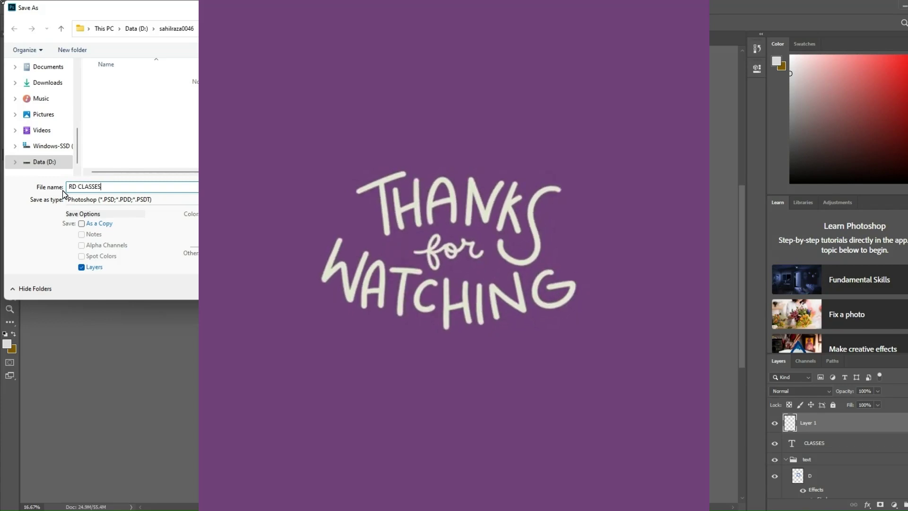
key("Return")
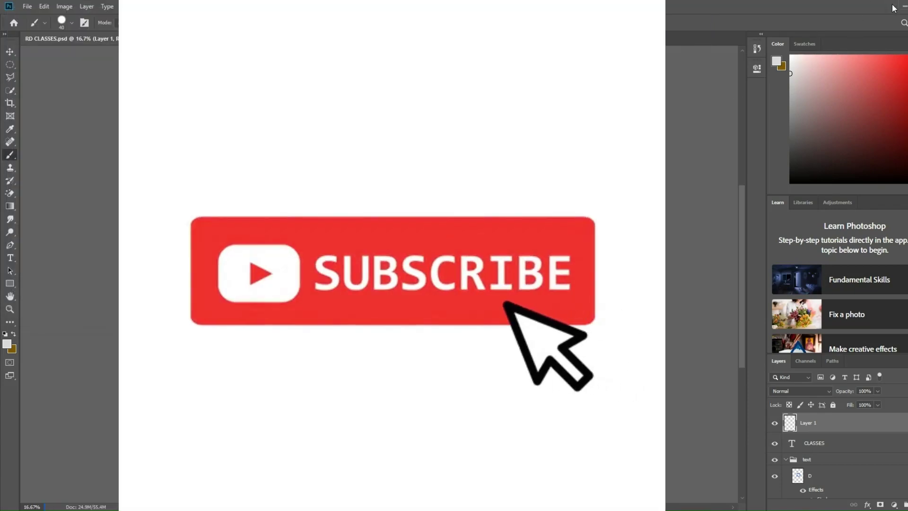
Minimise the Photoshop window and refresh the Windows desktop.
left_click(904, 5)
right_click(645, 73)
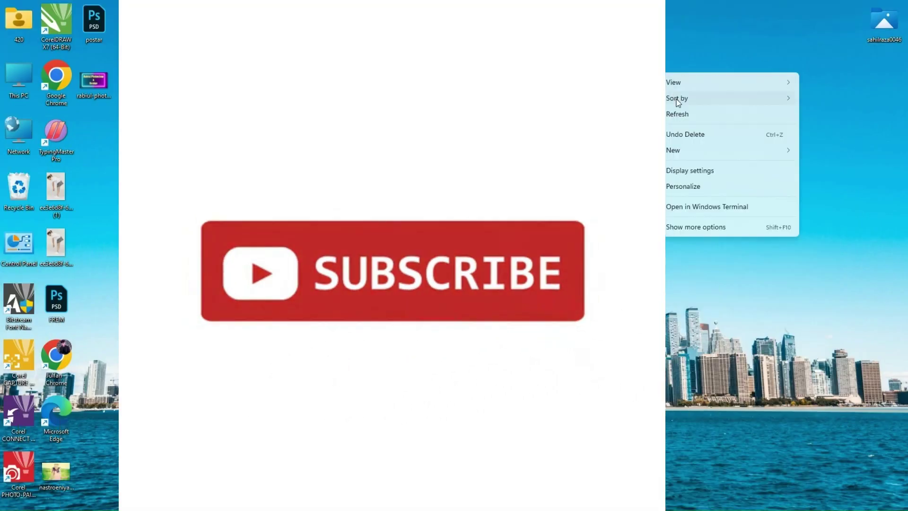
left_click(691, 113)
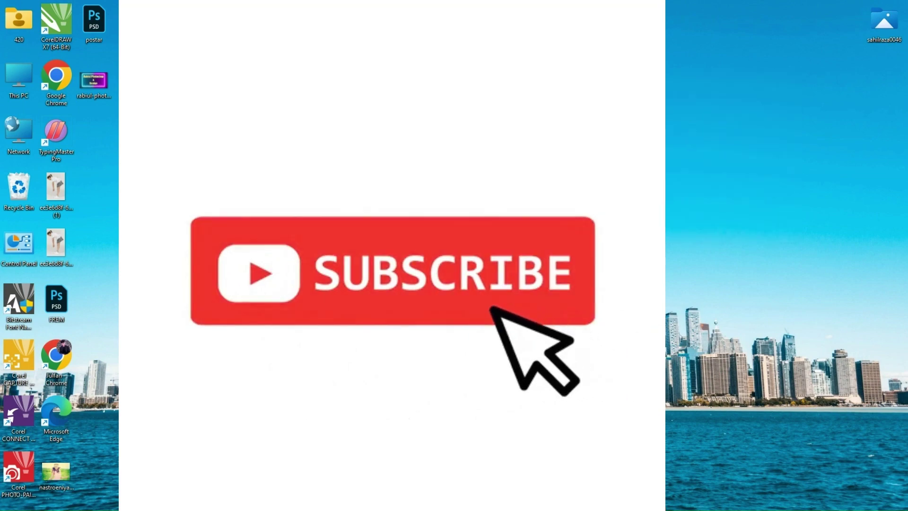